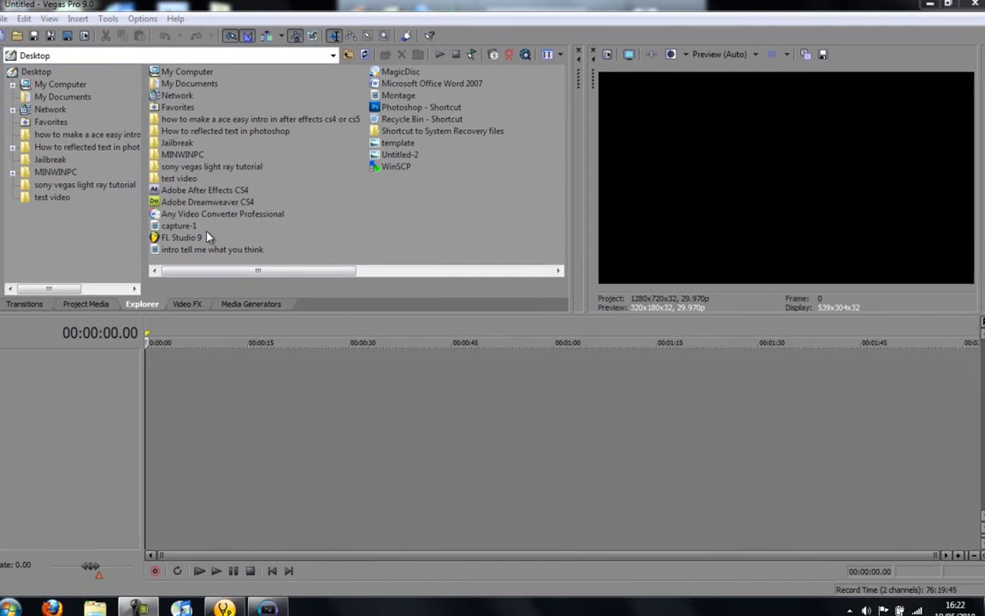
mouse_move(140, 391)
mouse_down()
mouse_move(143, 413)
mouse_move(149, 404)
mouse_up()
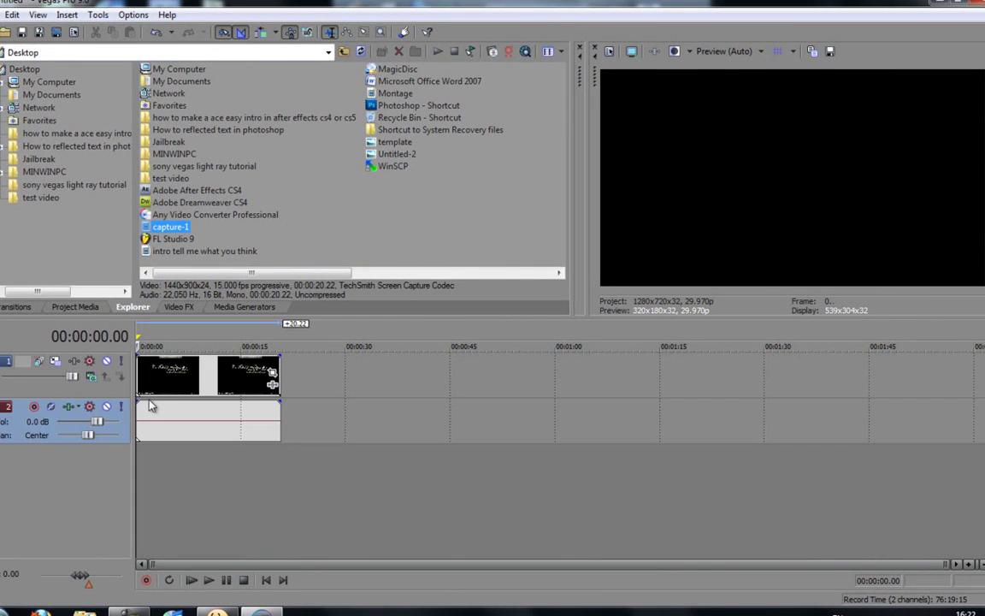
click(282, 339)
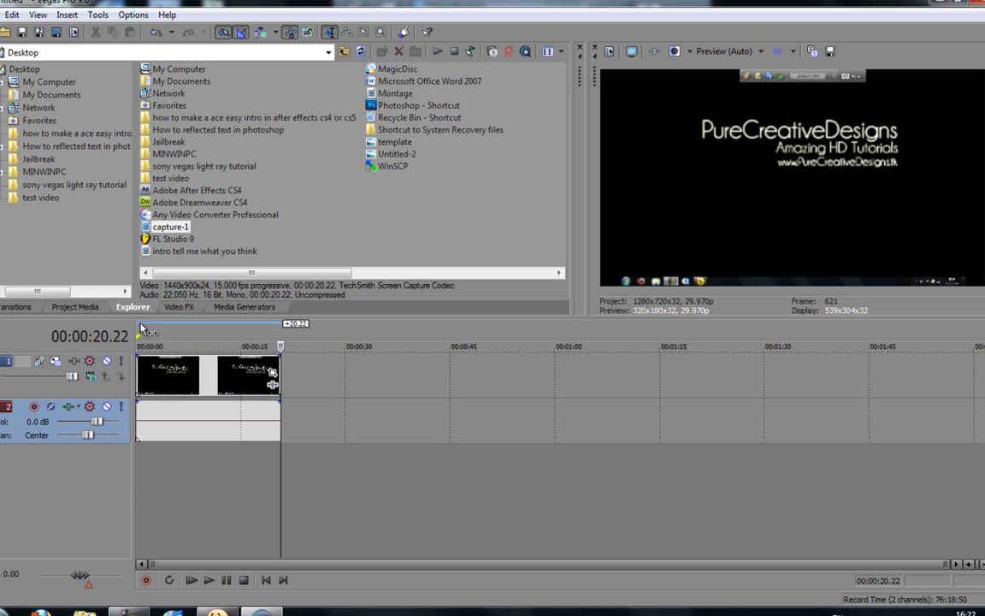
key(ctrl+Home)
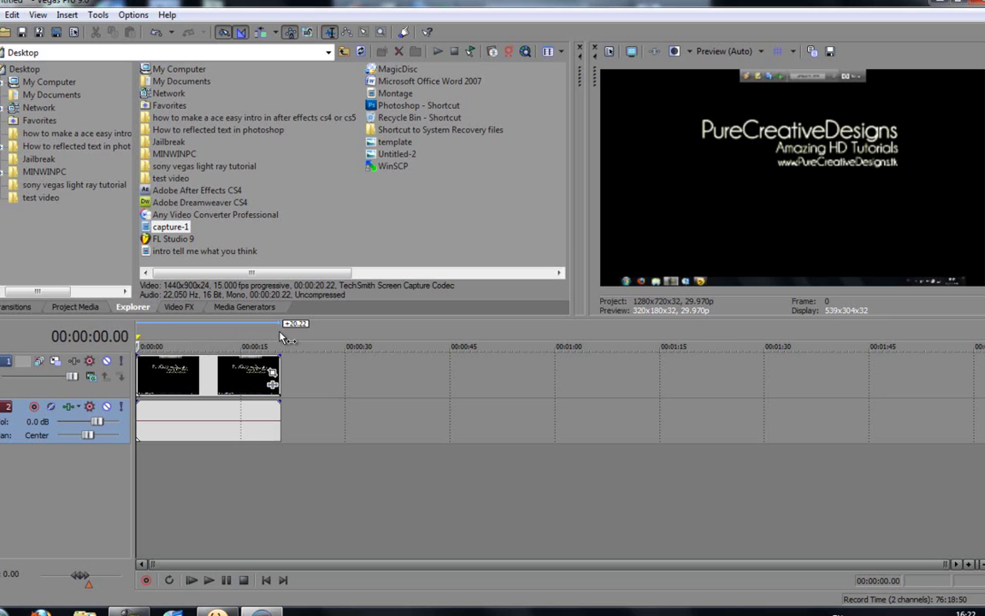
key(ctrl+End)
key(ctrl+Home)
key(space)
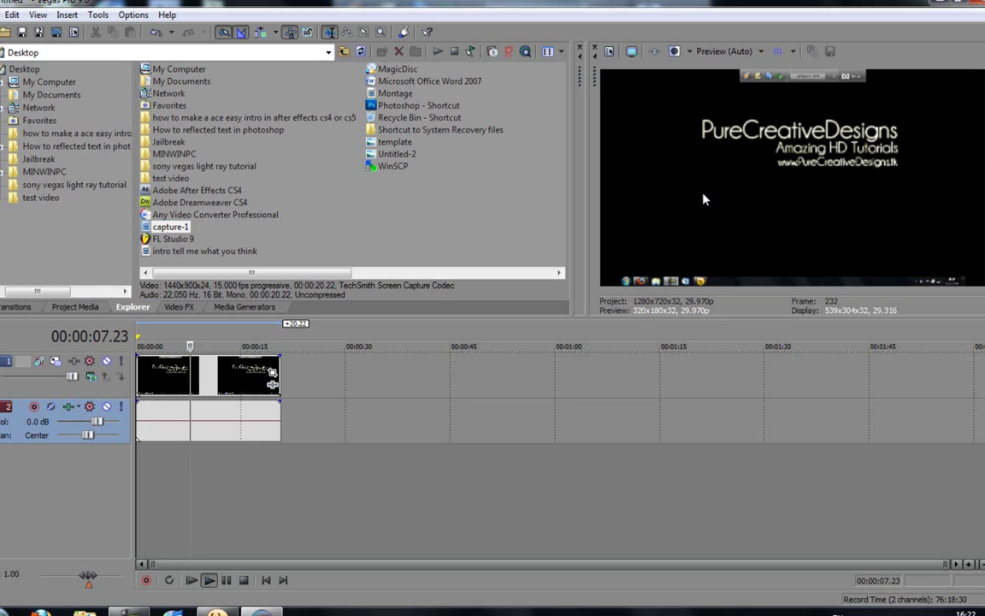
key(space)
key(space)
key(space)
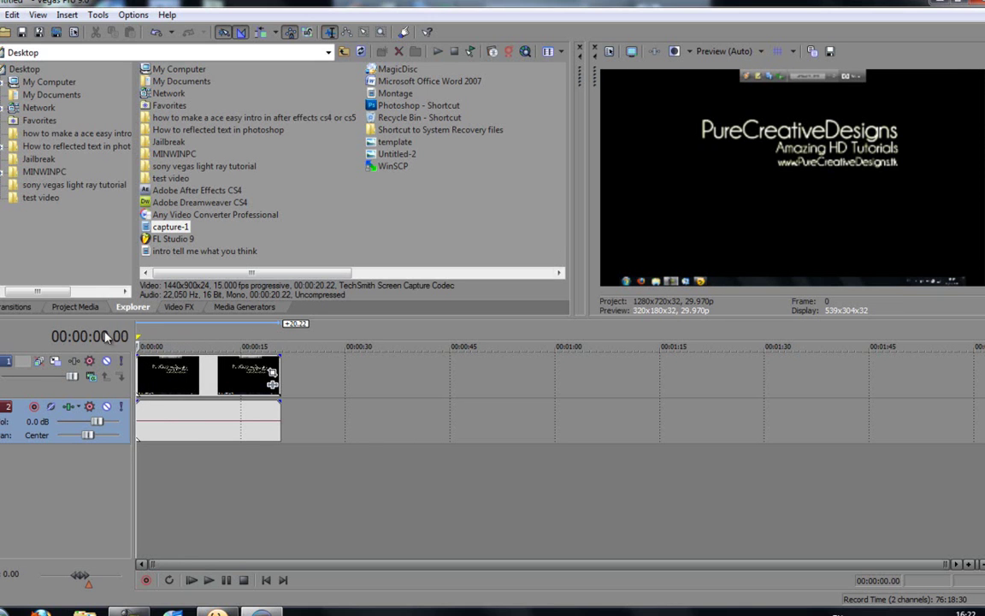
Switch preview quality to Best (Full), then play and stop the project to check it
click(727, 52)
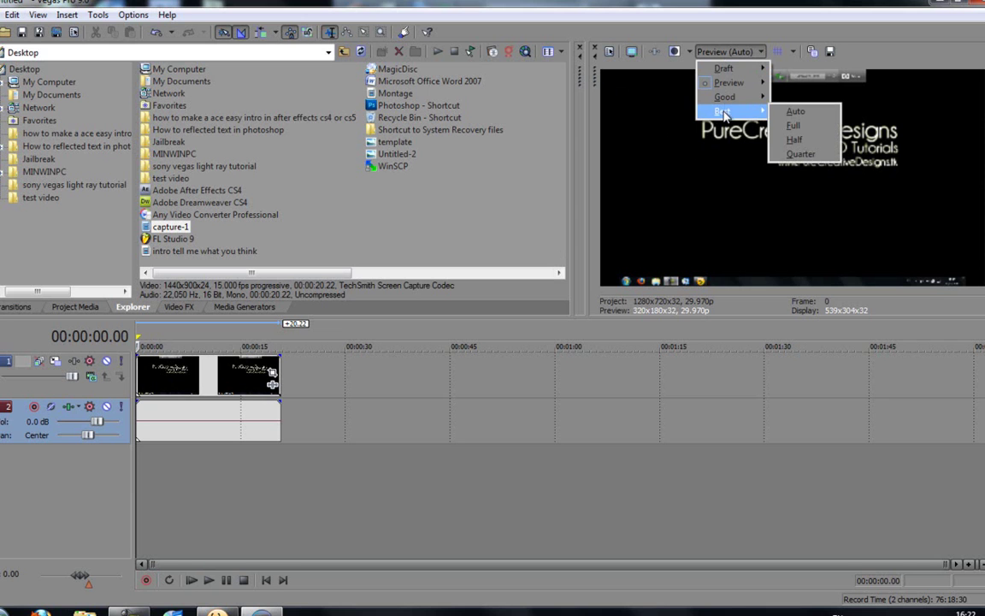
click(729, 53)
click(731, 54)
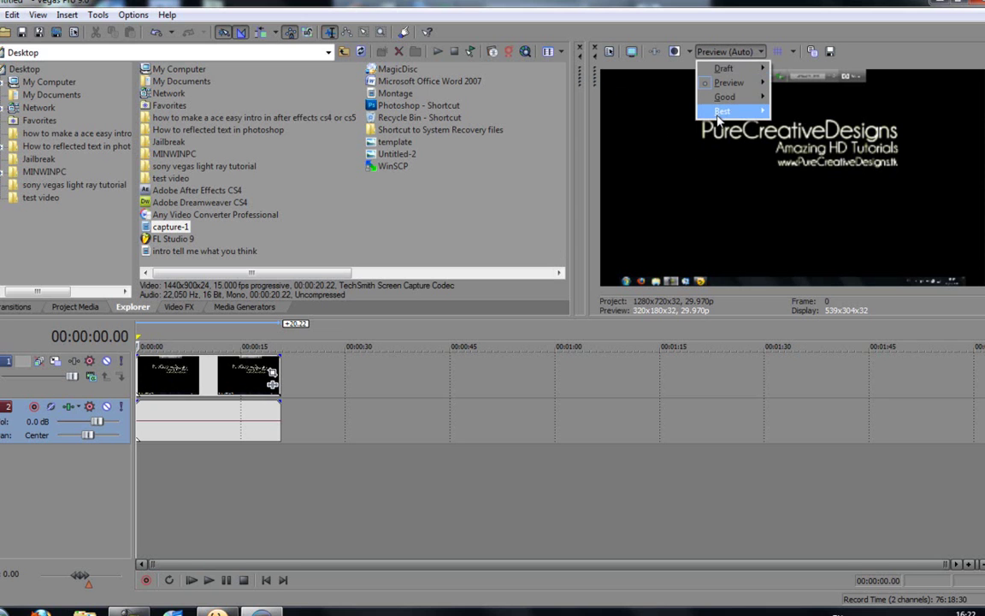
mouse_move(725, 110)
click(795, 130)
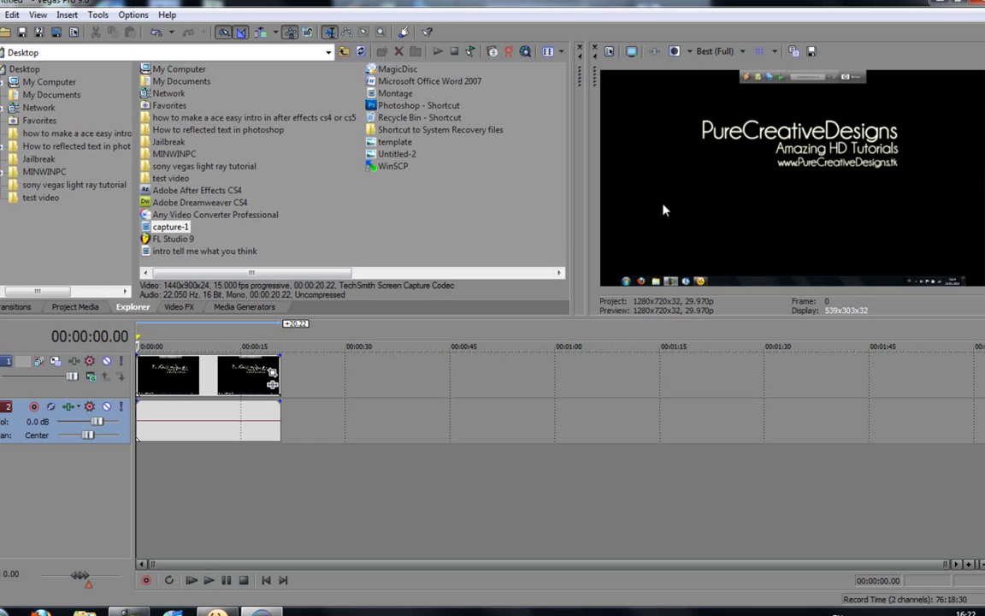
click(209, 580)
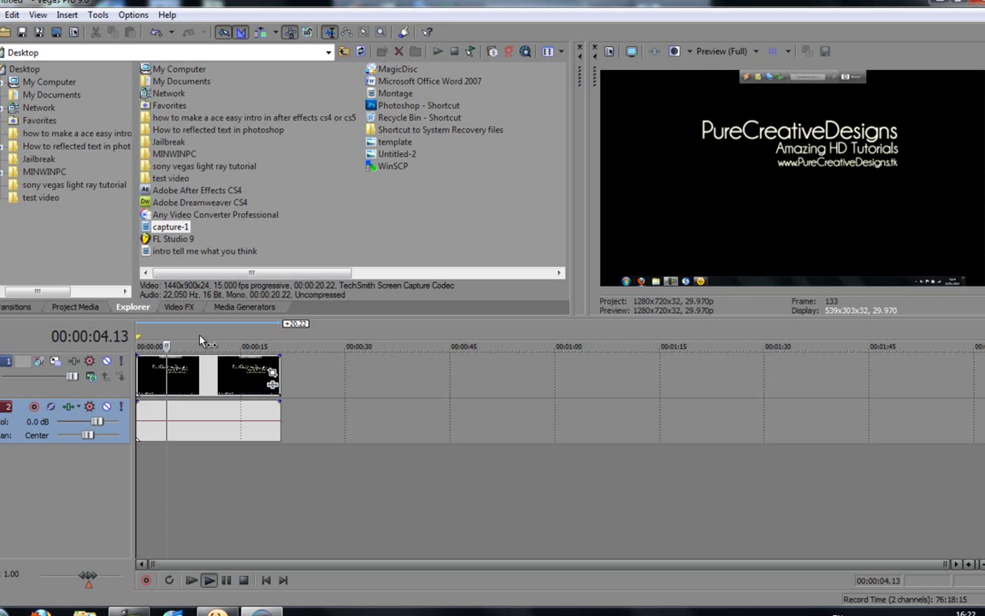
key(space)
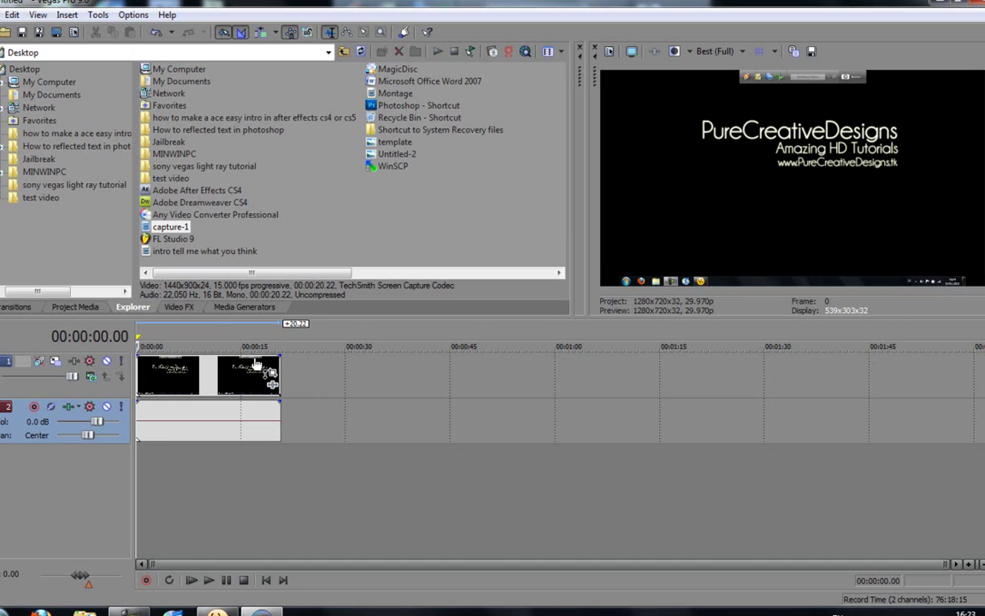
Turn off Maintain aspect ratio in the capture clip's properties and check it in full-screen preview
right_click(211, 377)
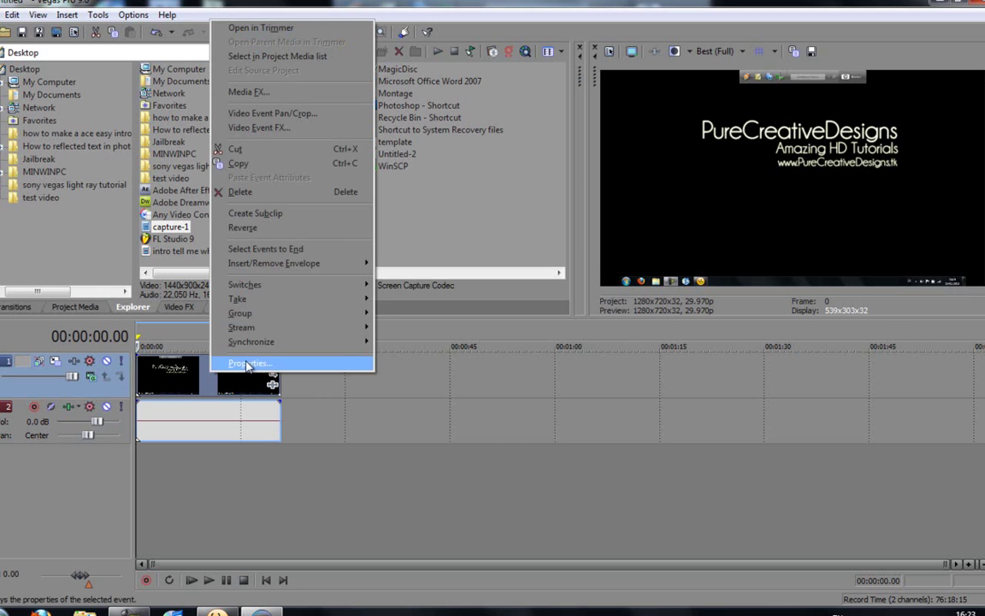
click(248, 363)
click(383, 200)
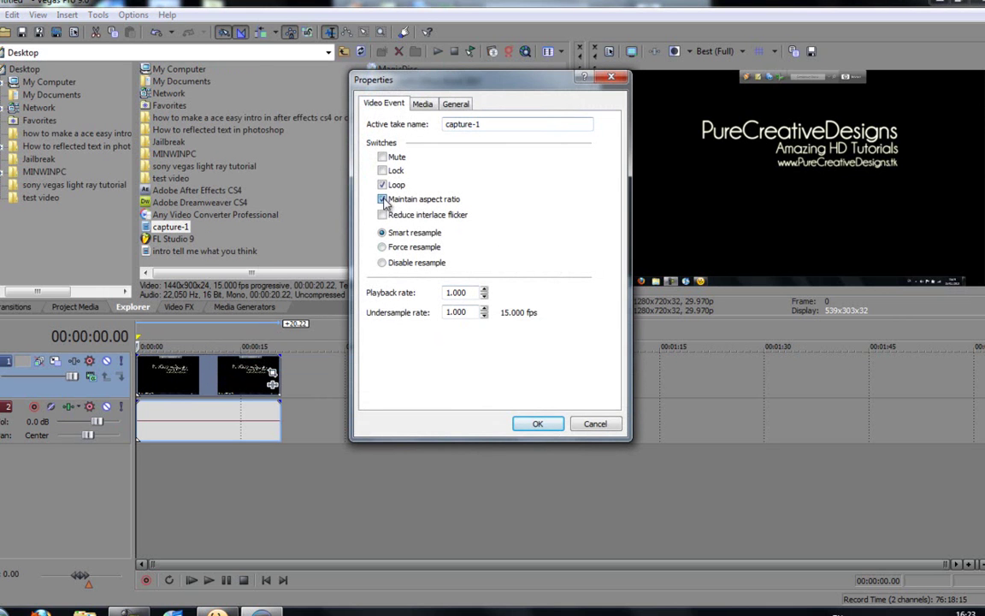
click(538, 424)
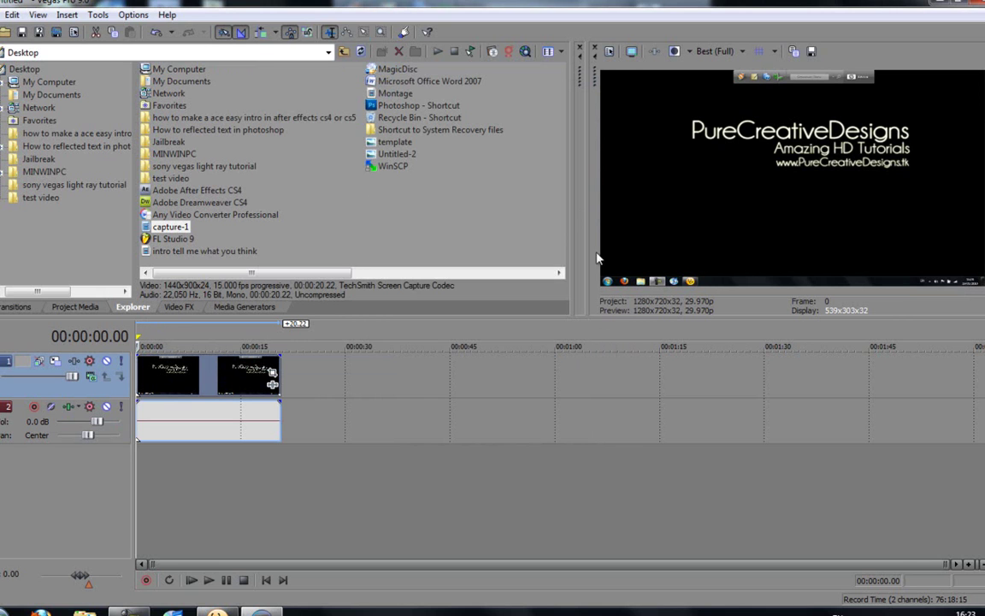
click(631, 51)
key(Escape)
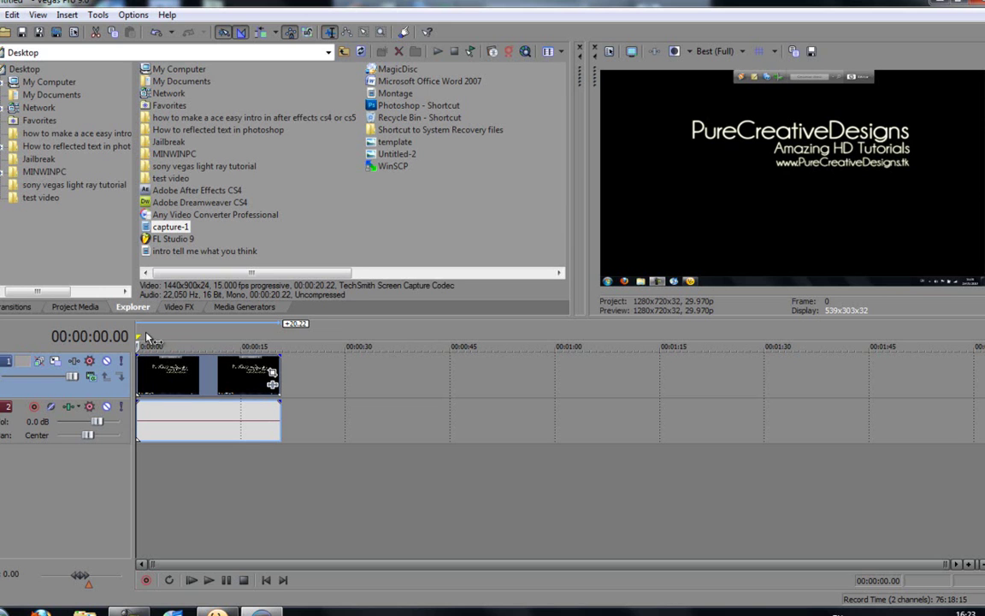
Add a fade-in to the capture clip and drop the 3D Blinds transition onto it
mouse_move(166, 370)
mouse_down()
mouse_move(197, 369)
mouse_move(161, 369)
mouse_up()
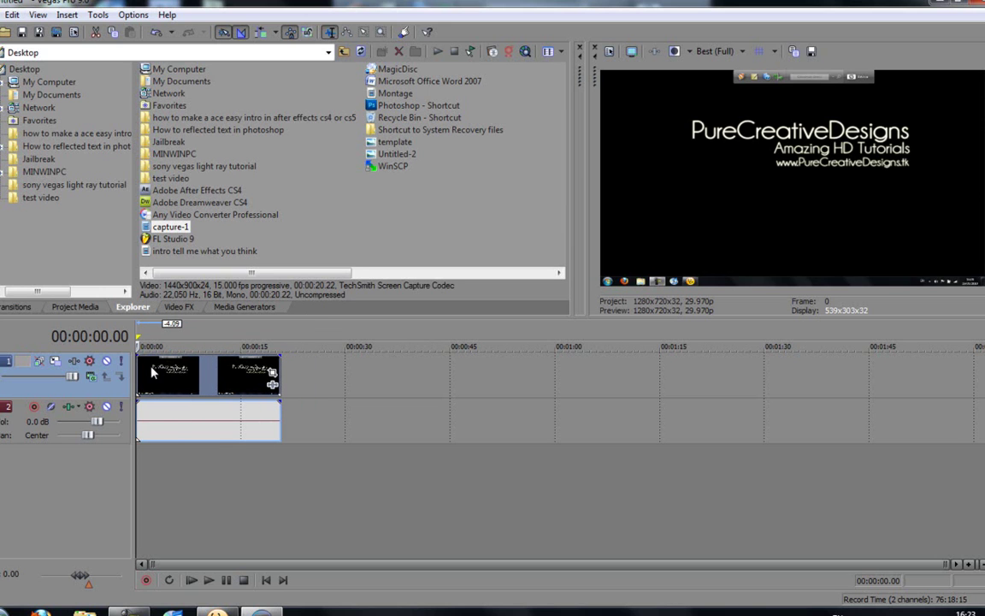
click(76, 309)
click(177, 308)
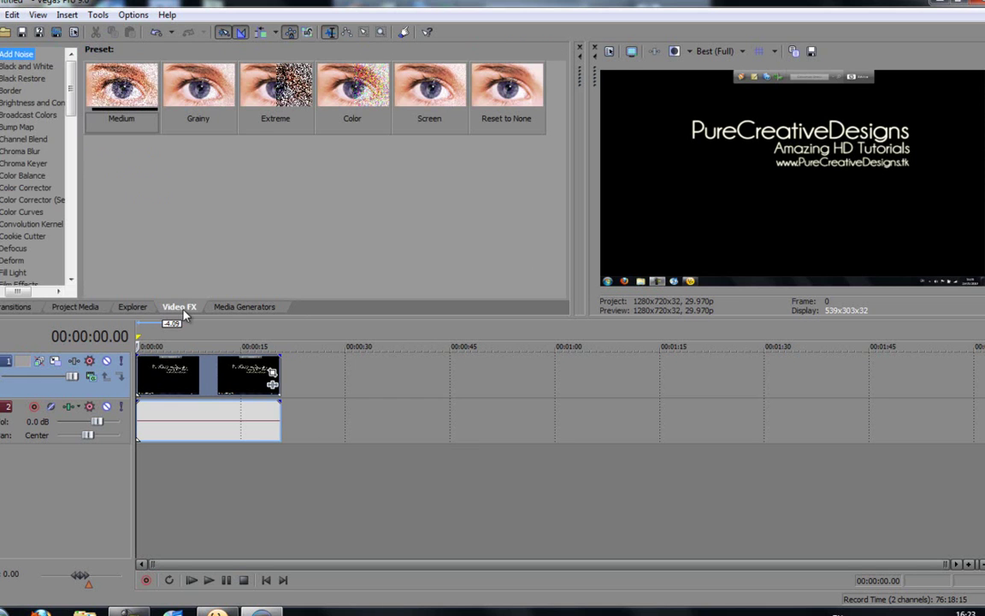
click(240, 308)
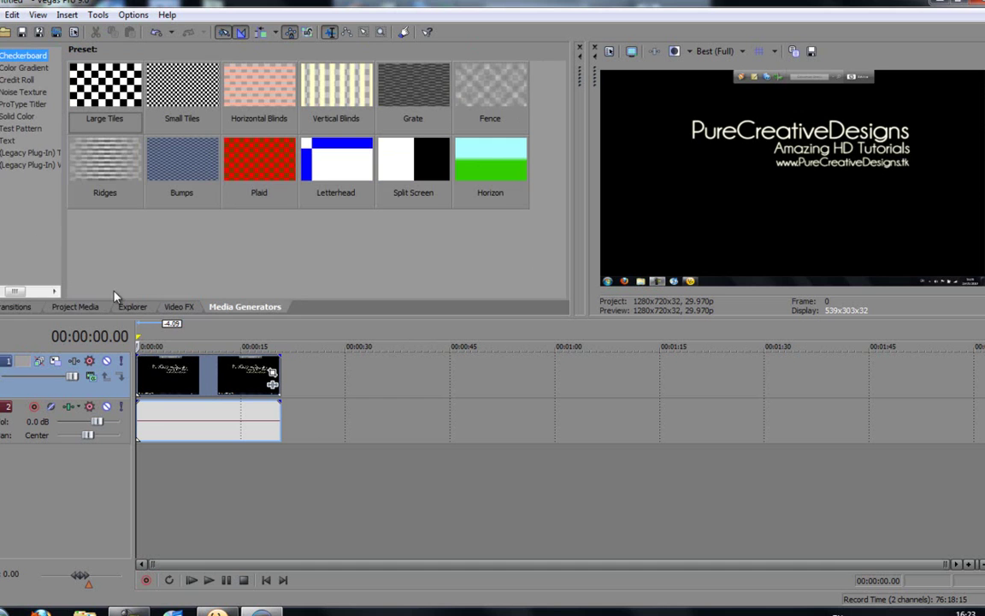
click(15, 306)
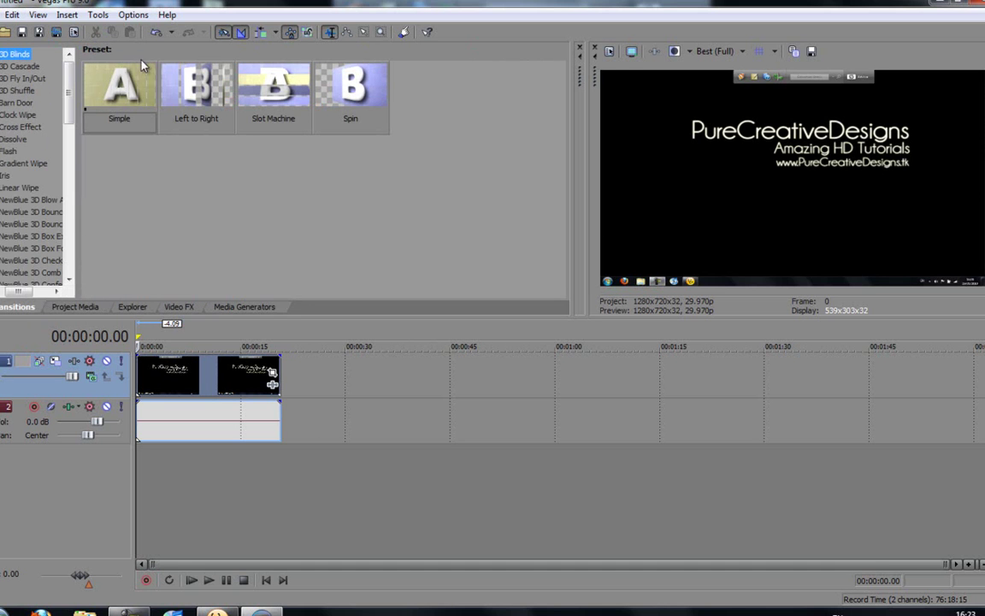
drag(66, 71, 138, 365)
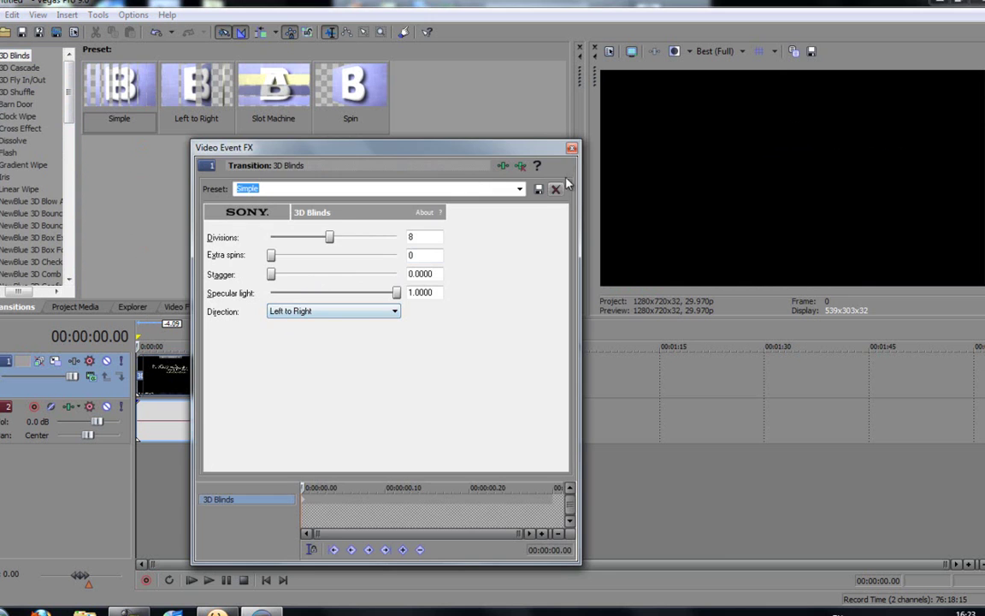
click(571, 149)
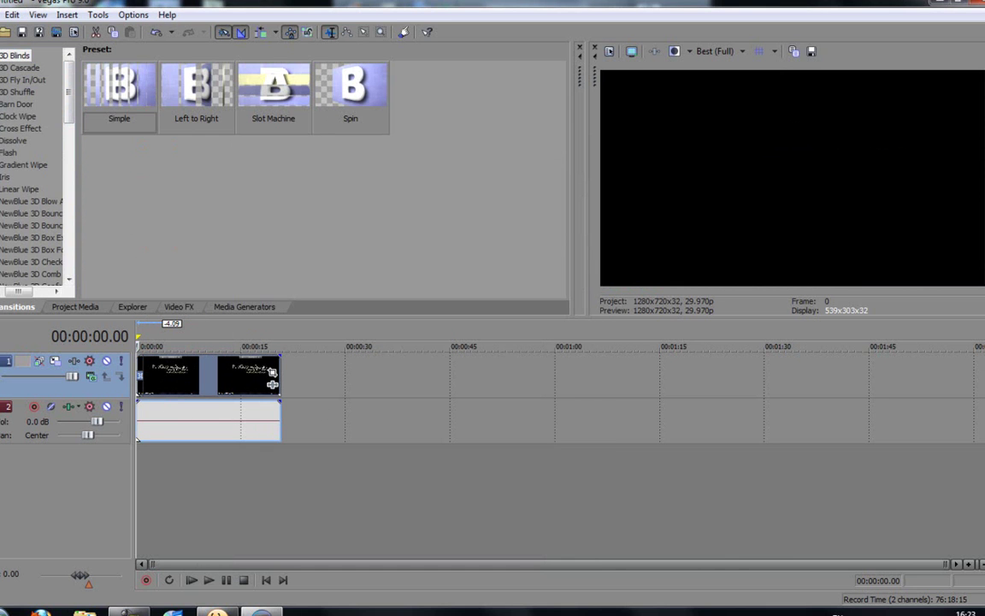
Shorten the opening transition to about one second (00:00:01.04) and play it back
scroll(743, 509, up, 4)
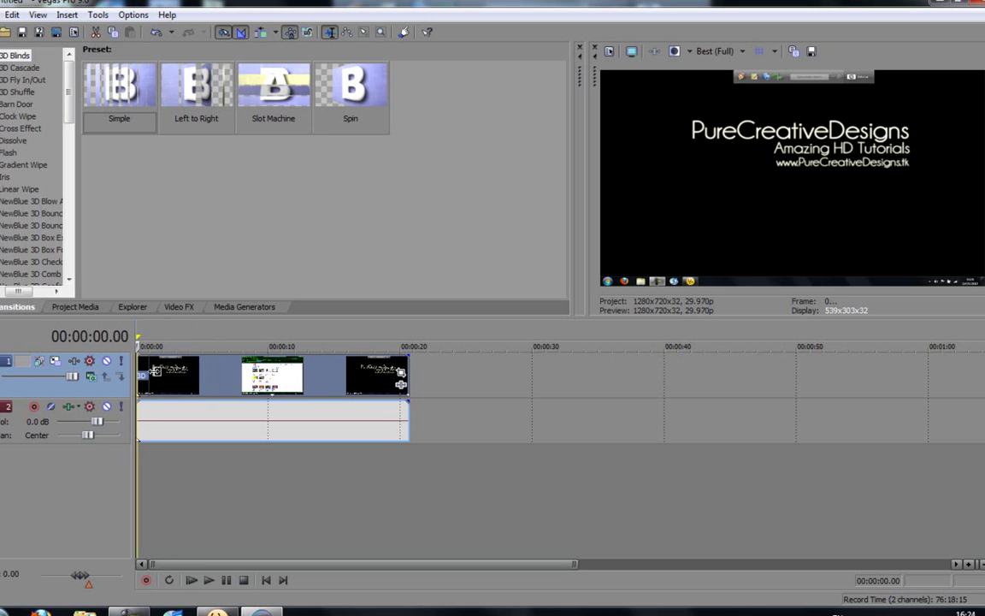
mouse_move(139, 357)
mouse_down()
mouse_move(151, 368)
mouse_move(147, 349)
mouse_up()
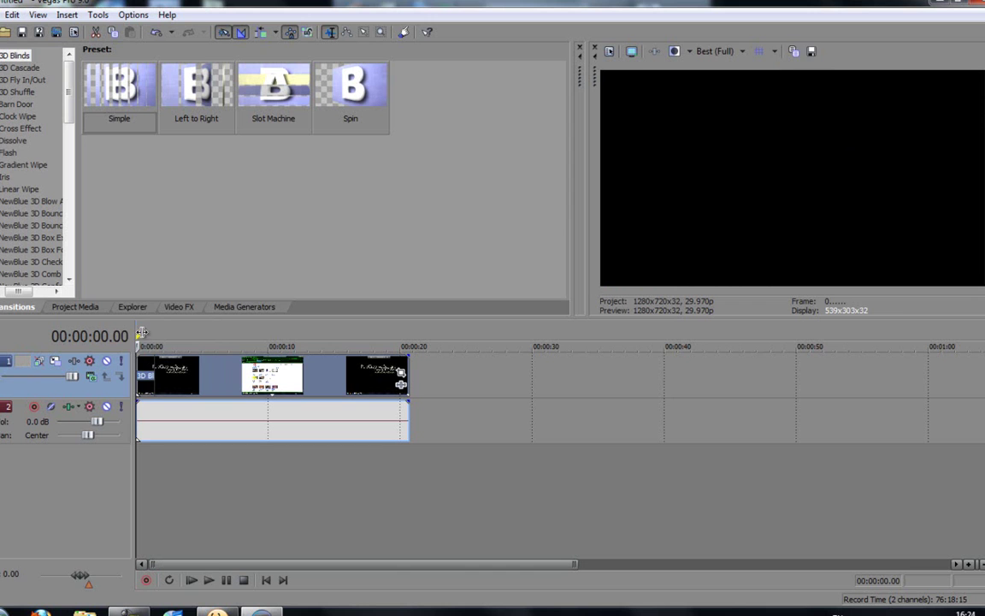
key(space)
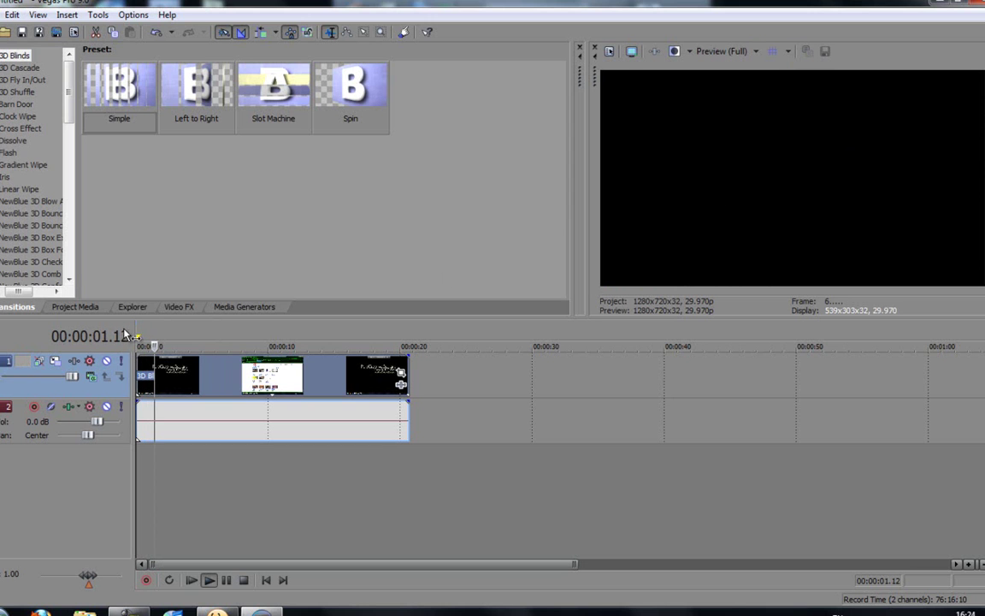
key(space)
Set preview quality to Preview (Auto) and replay the opening transition twice
click(707, 56)
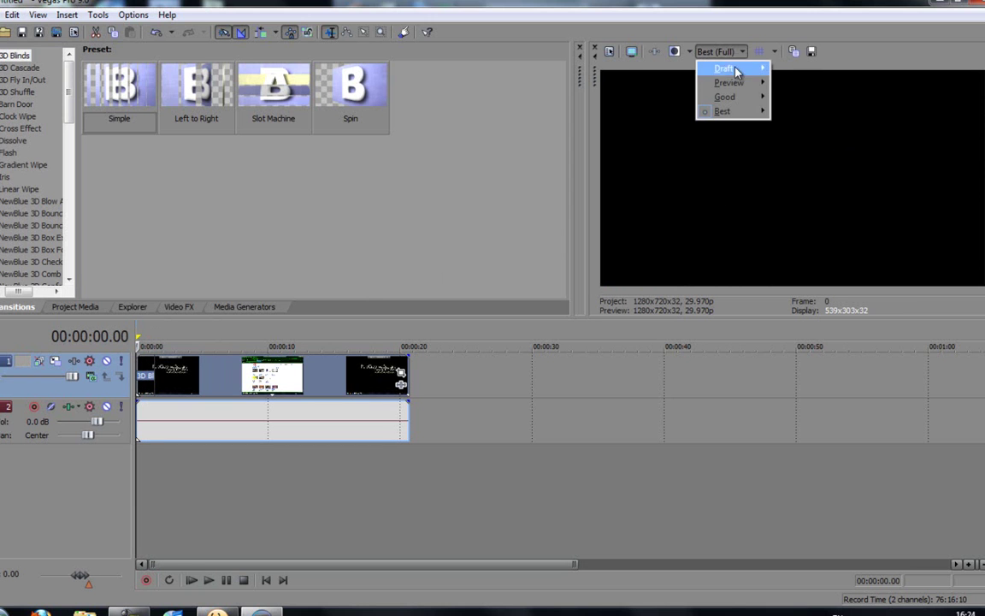
mouse_move(731, 83)
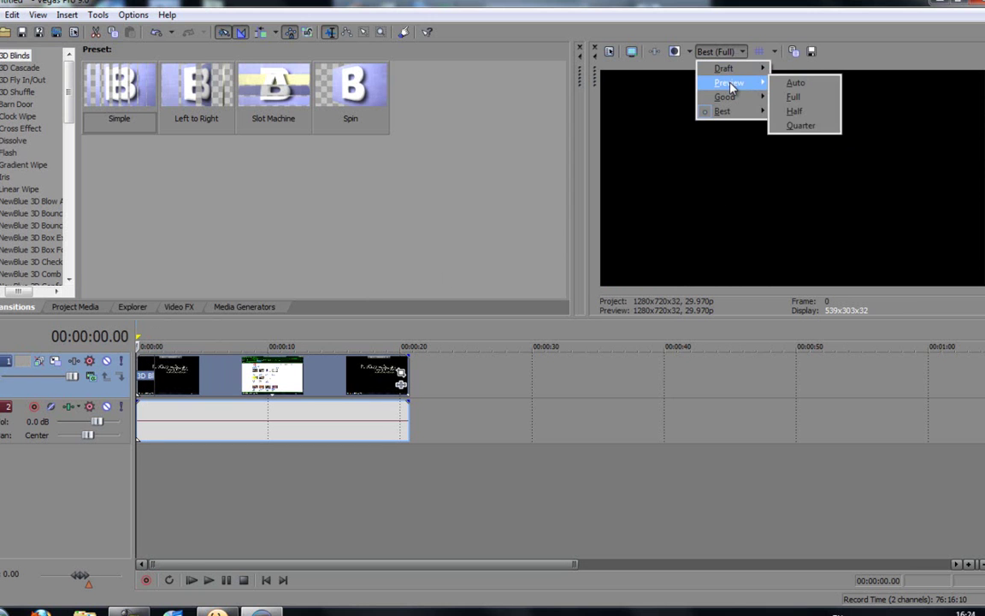
click(797, 84)
key(space)
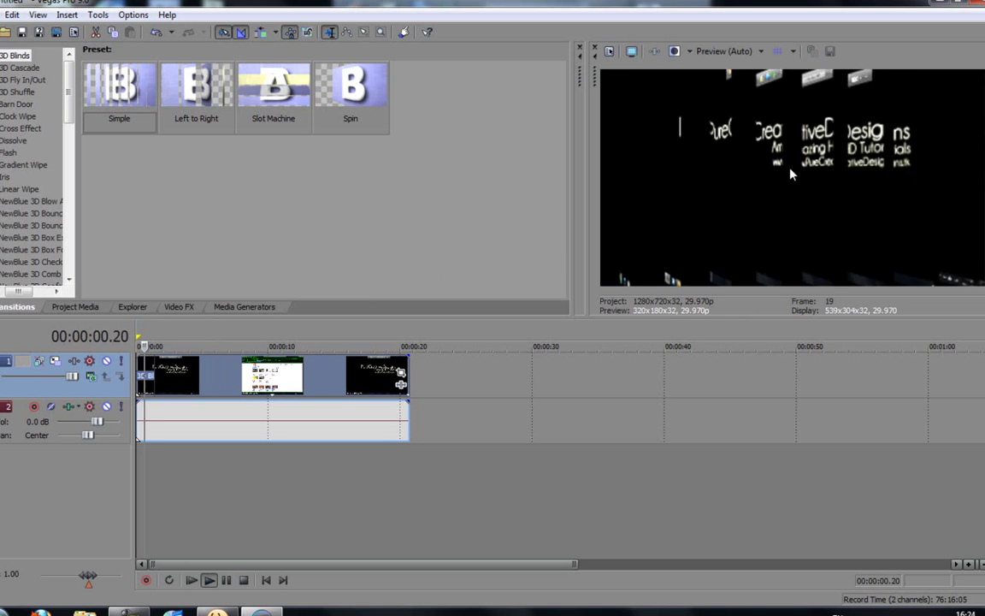
key(space)
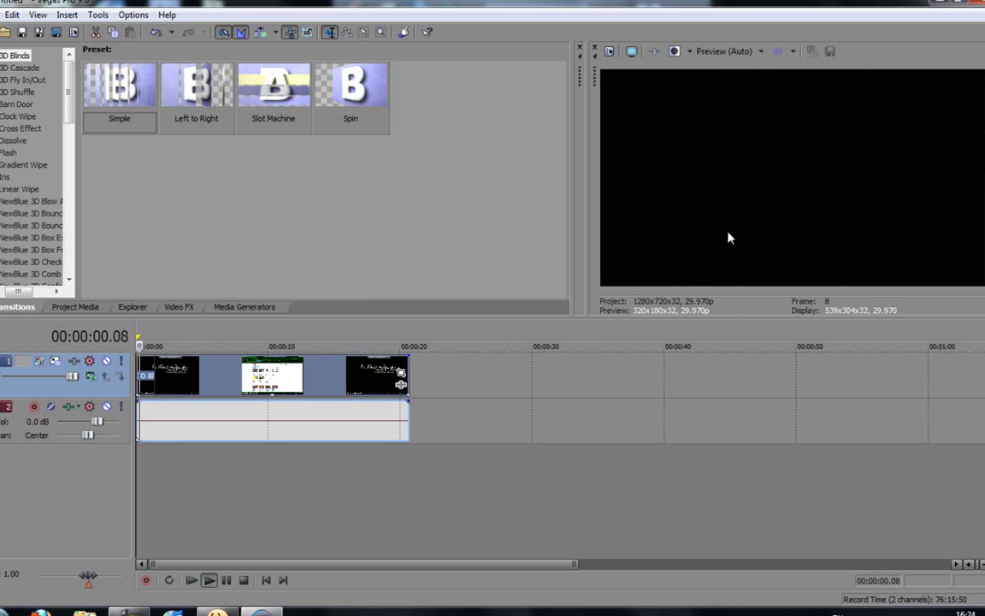
key(space)
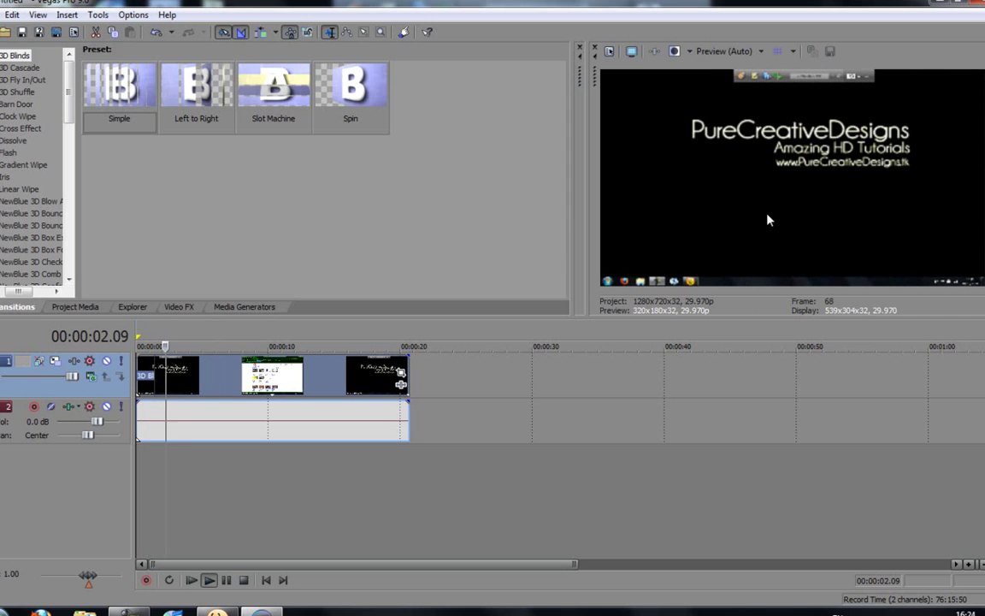
key(space)
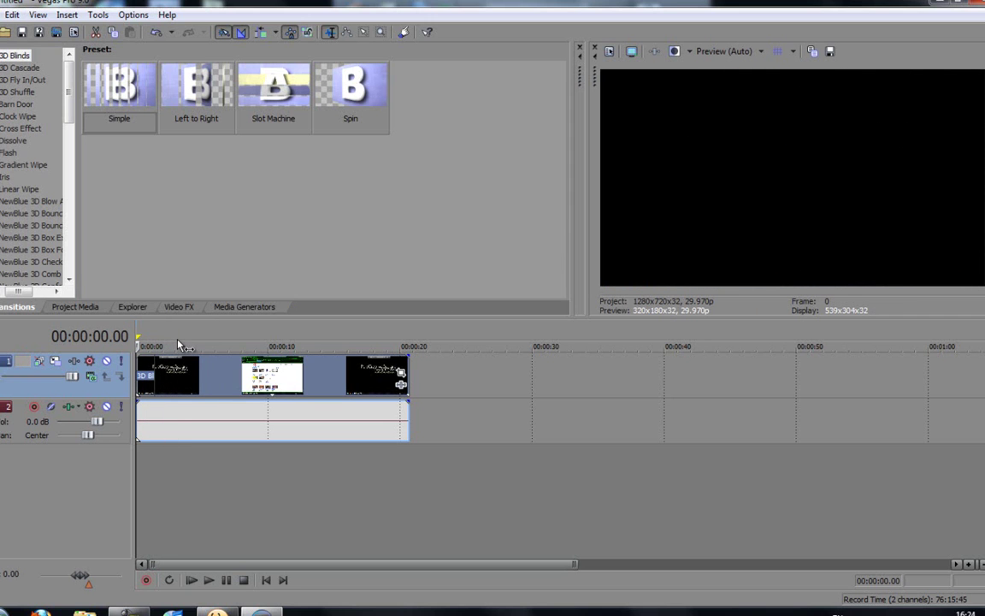
Add a fade-out of about 1.12 seconds at the clip's end, play it, then return near 00:00:01.28
click(378, 345)
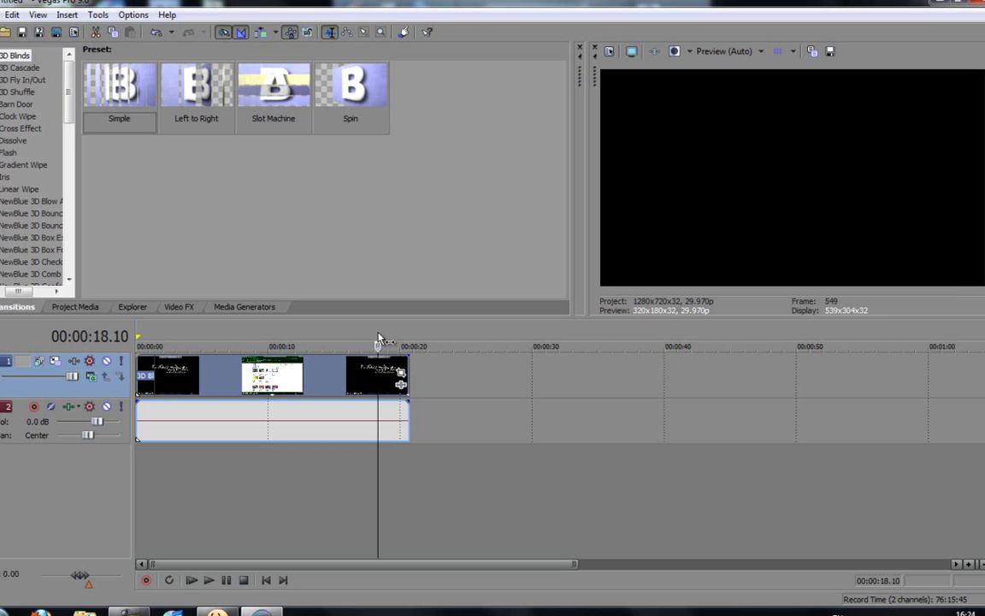
drag(415, 358, 390, 355)
click(387, 342)
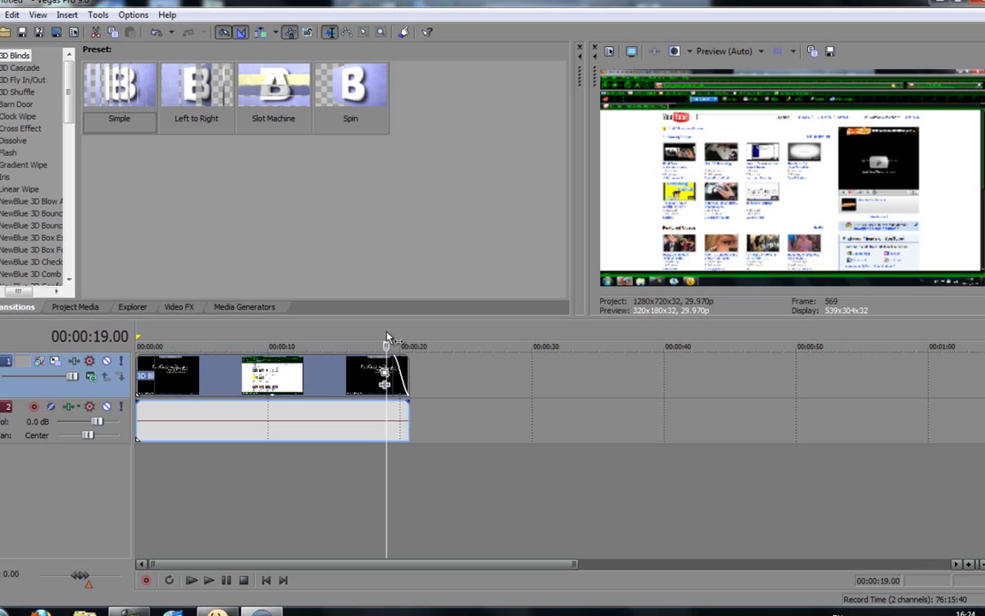
key(space)
key(space)
key(space)
drag(301, 330, 68, 374)
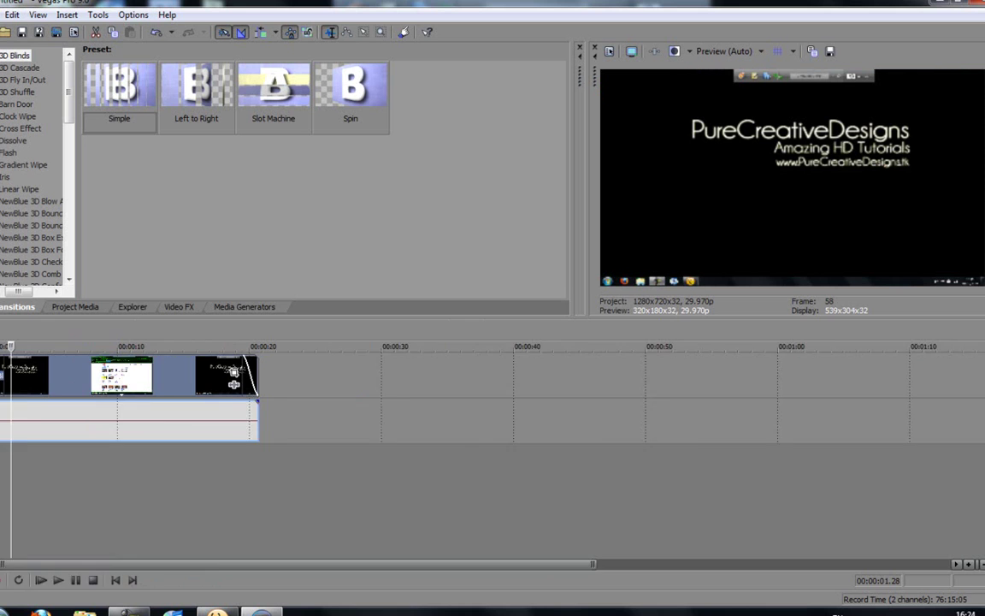
Insert an empty audio track and delete the original audio track holding the capture's sound
drag(3, 333, 129, 333)
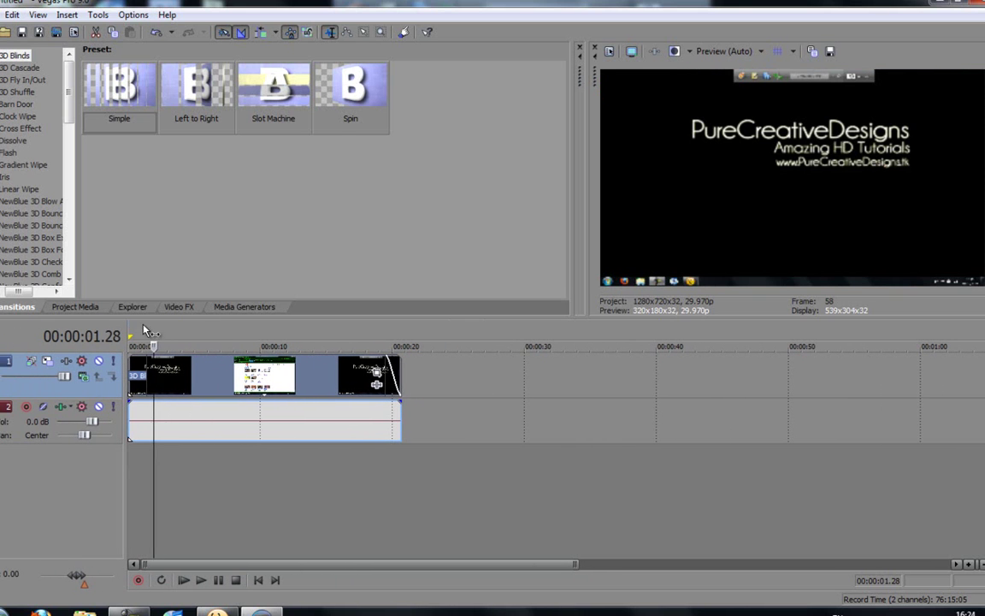
click(131, 340)
click(209, 428)
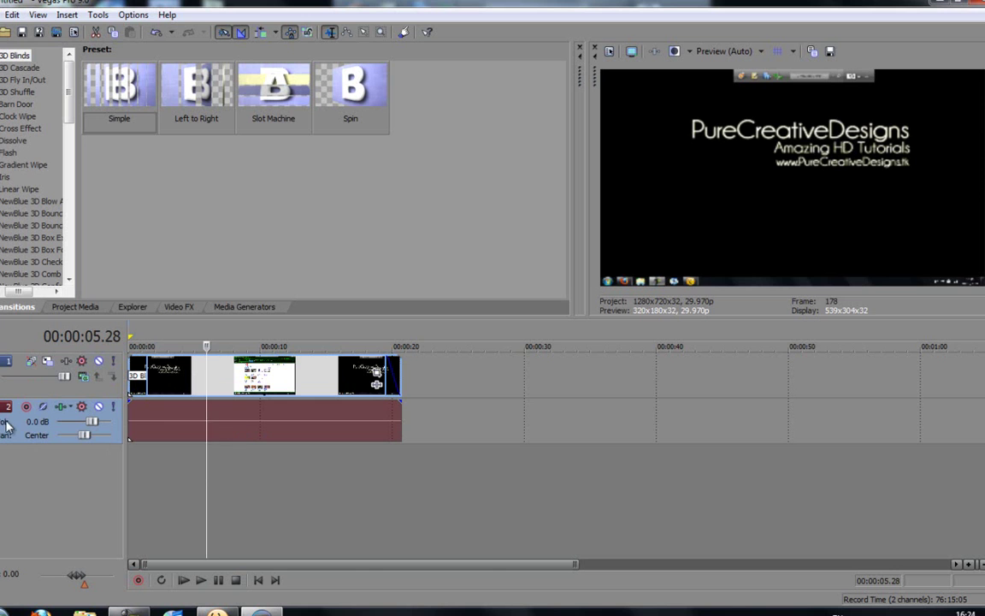
click(239, 441)
right_click(10, 469)
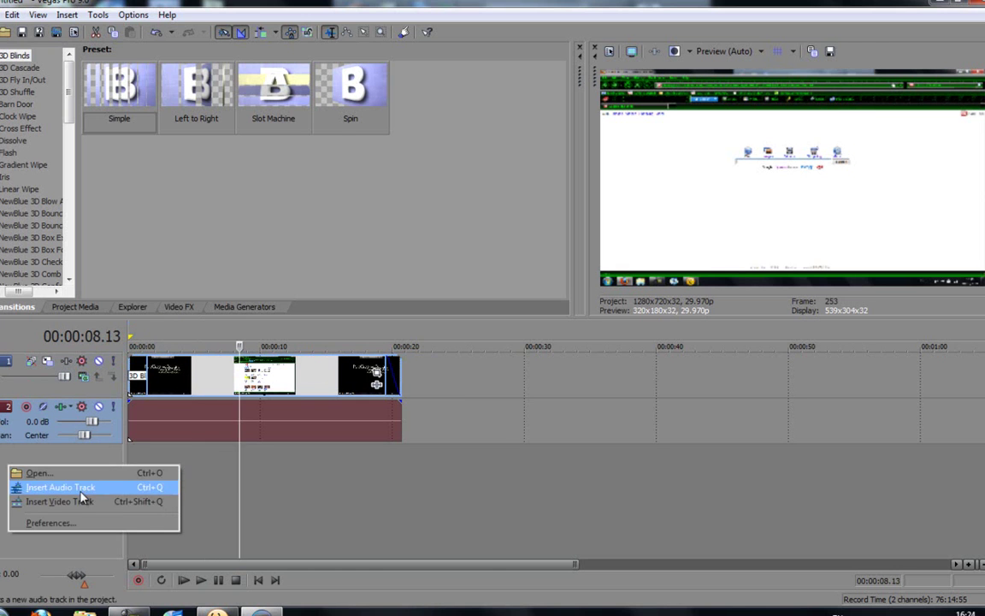
click(64, 485)
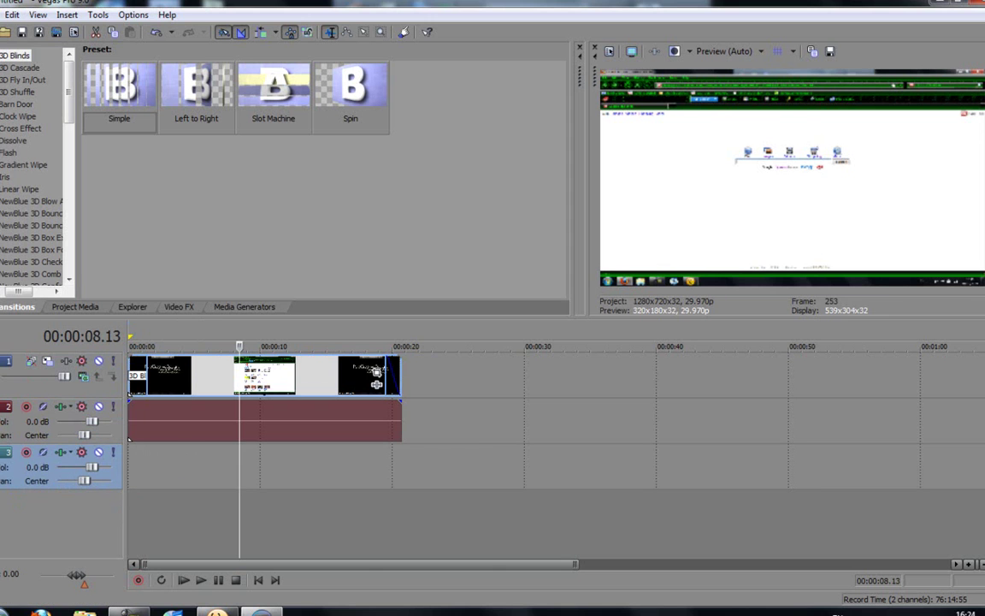
click(11, 417)
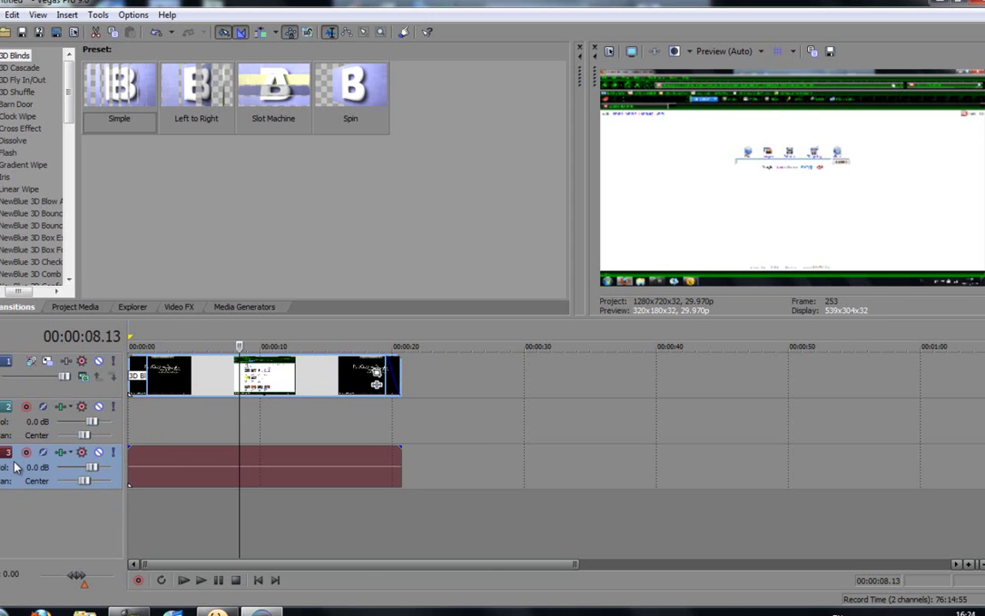
key(Delete)
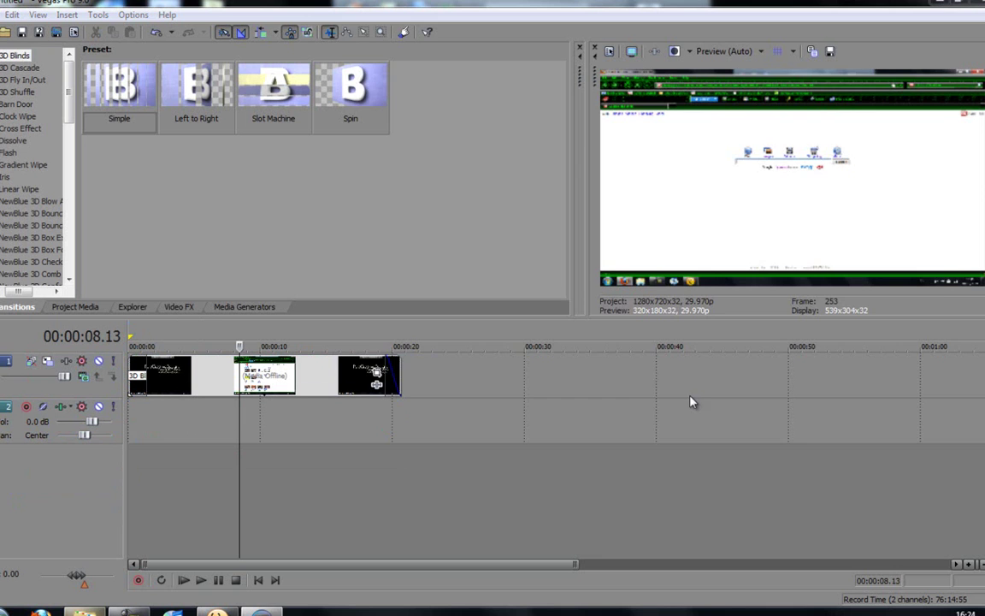
Bring up the file libraries window and play the project from the start
key(super+e)
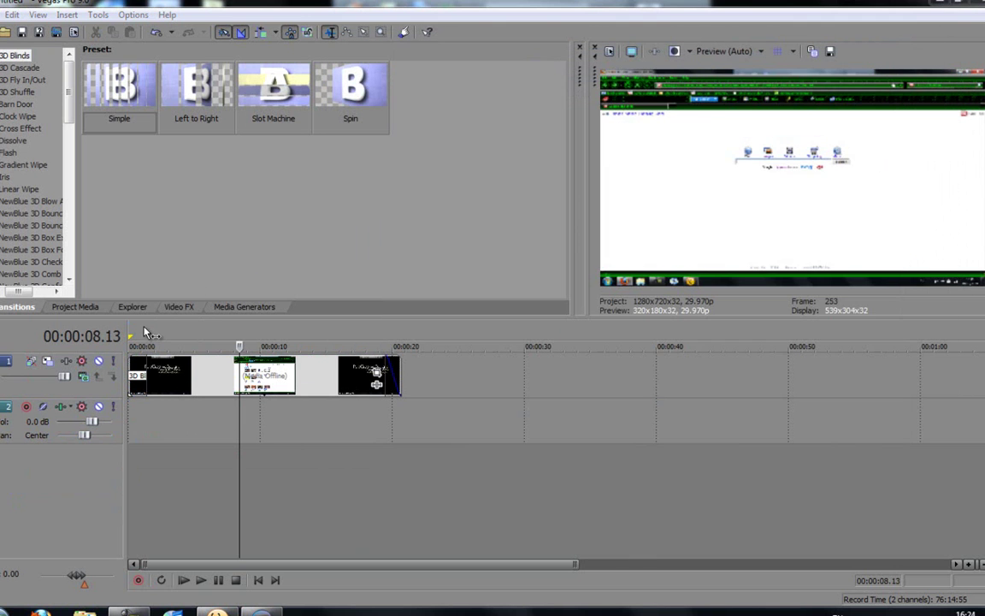
click(134, 336)
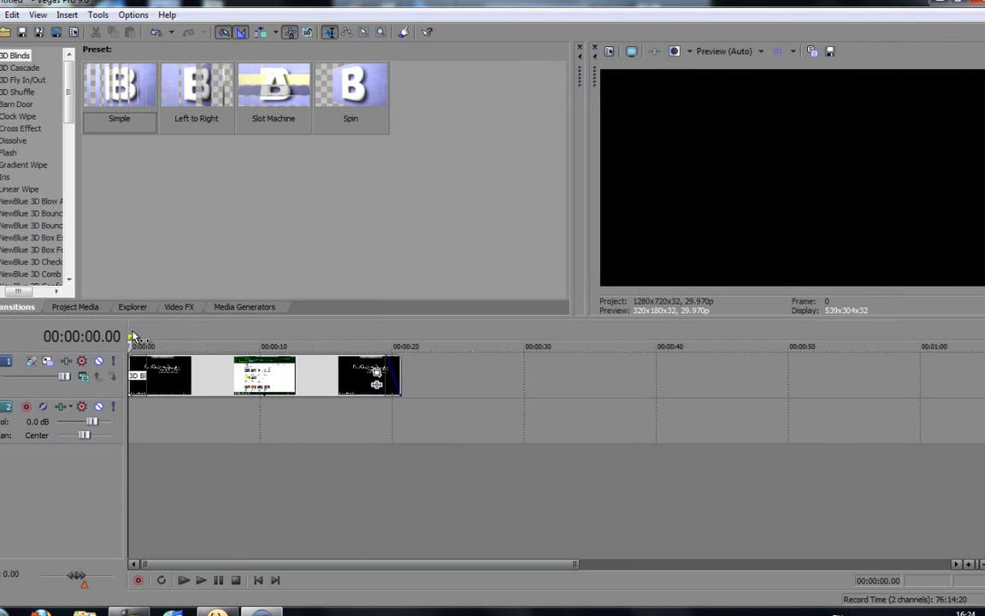
key(space)
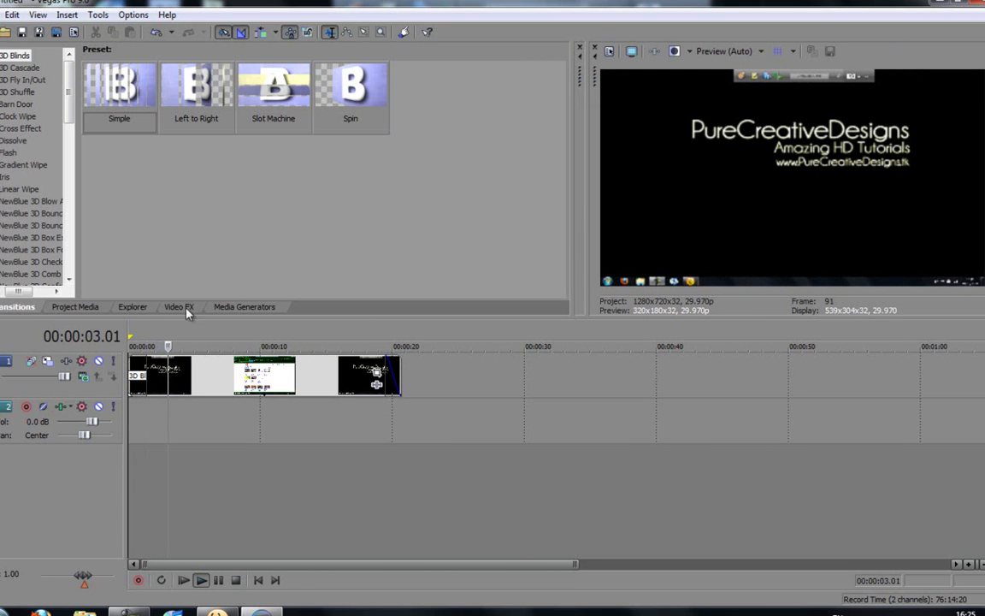
Stop playback and park the playhead on the title frame at 00:00:04.14
key(space)
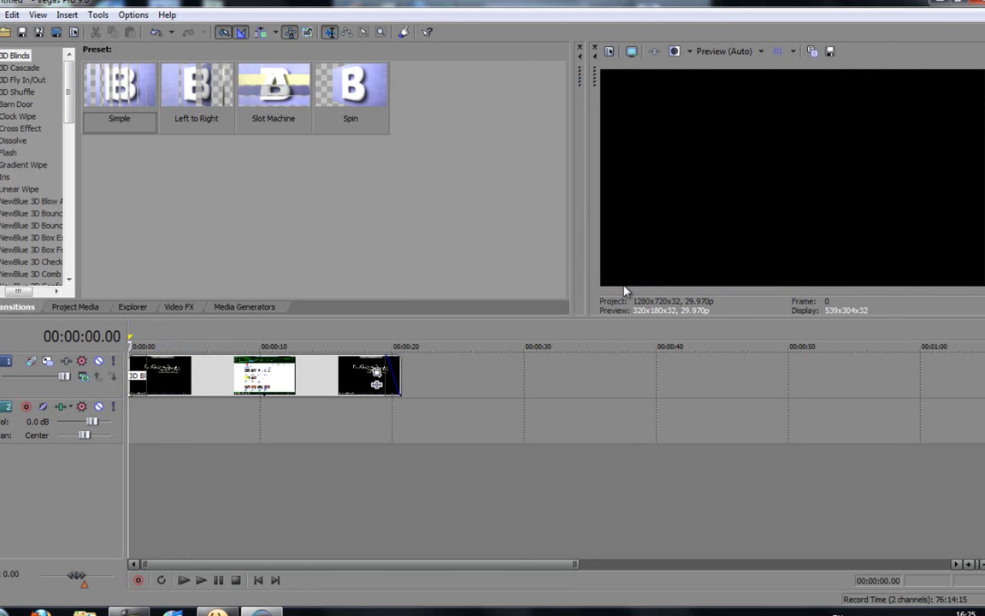
drag(160, 347, 183, 336)
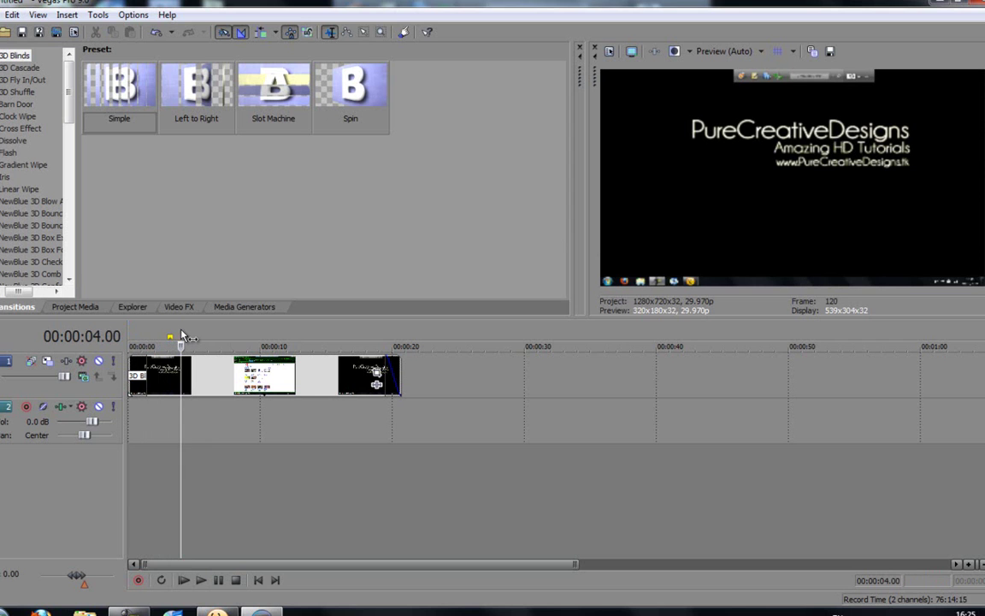
click(218, 581)
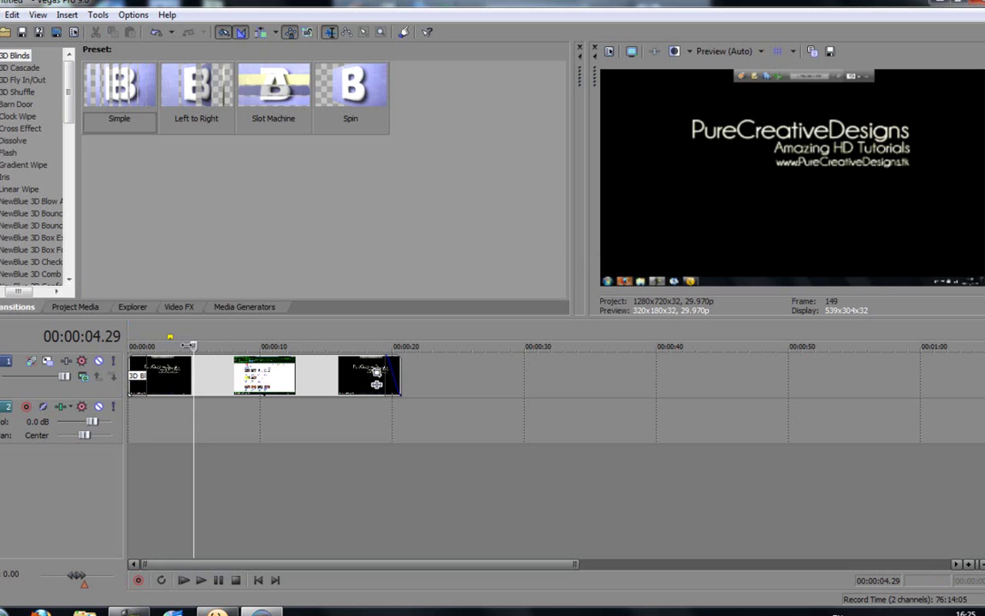
drag(189, 344, 184, 344)
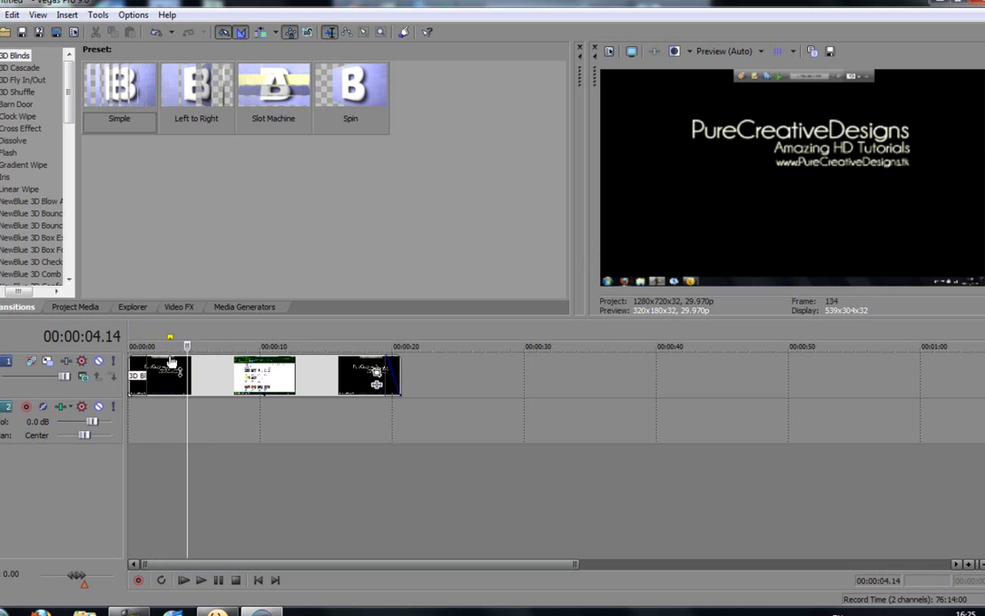
In Event Pan/Crop, zoom into the lower-left at 00:00:04.19 and hold it until 00:00:07.13
click(377, 376)
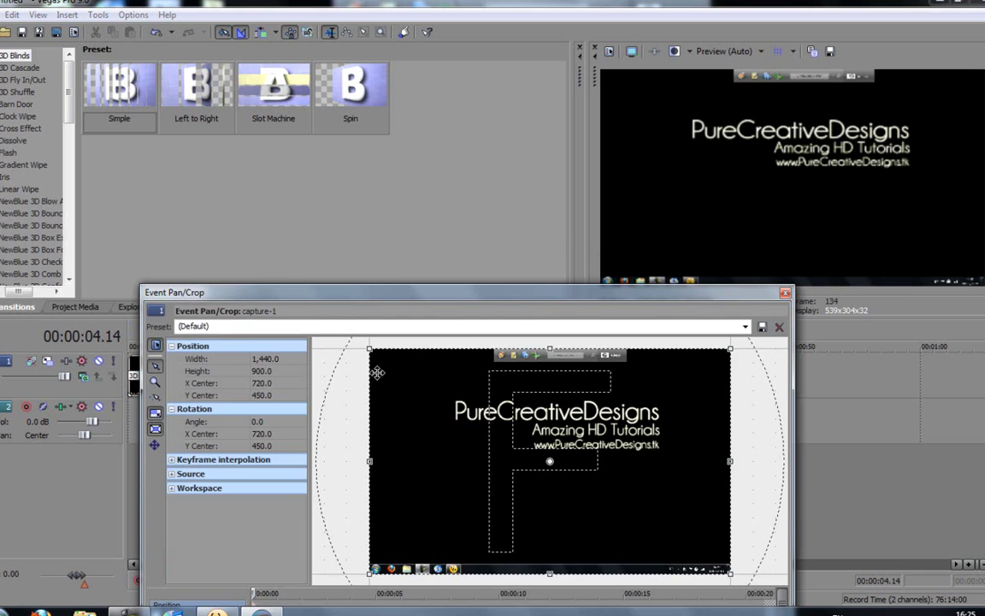
drag(516, 300, 509, 105)
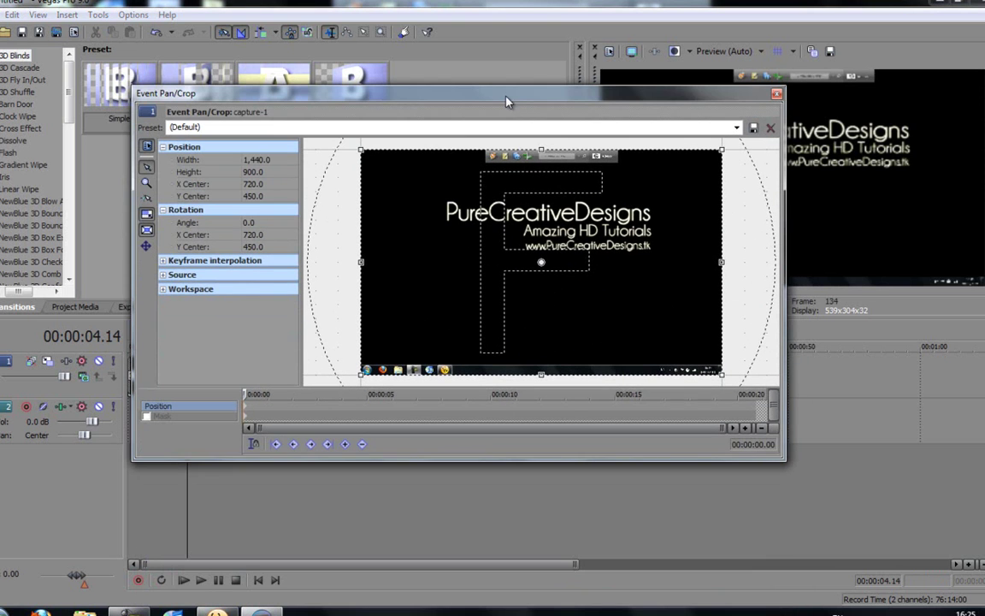
drag(246, 393, 426, 334)
drag(541, 262, 510, 307)
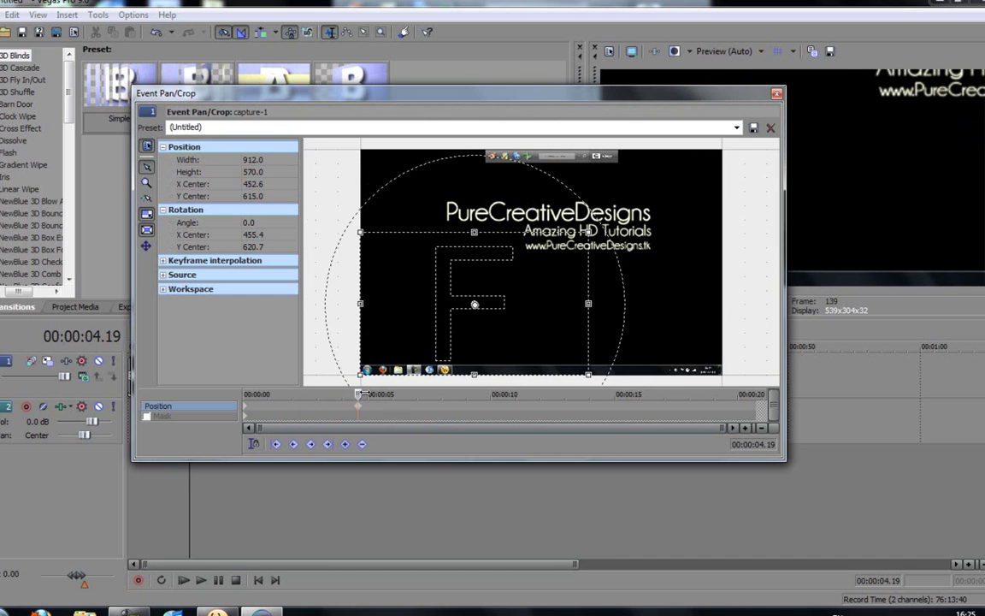
drag(359, 395, 427, 394)
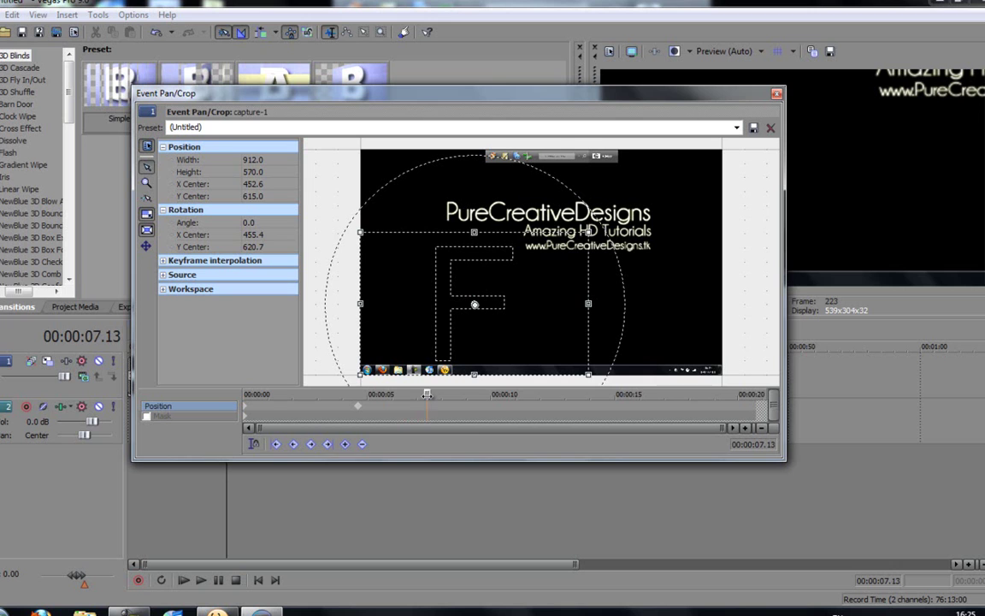
drag(452, 340, 453, 340)
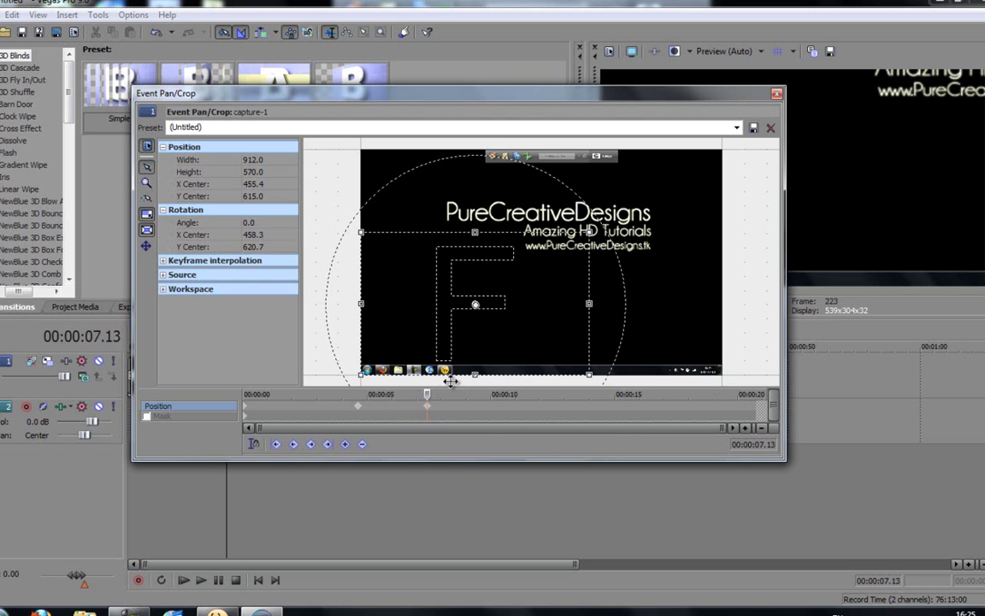
Enlarge and centre the crop back to full frame, 1,442.3 x 901.4, at 00:00:07.29
mouse_move(427, 395)
mouse_down()
mouse_move(482, 394)
mouse_move(439, 394)
mouse_up()
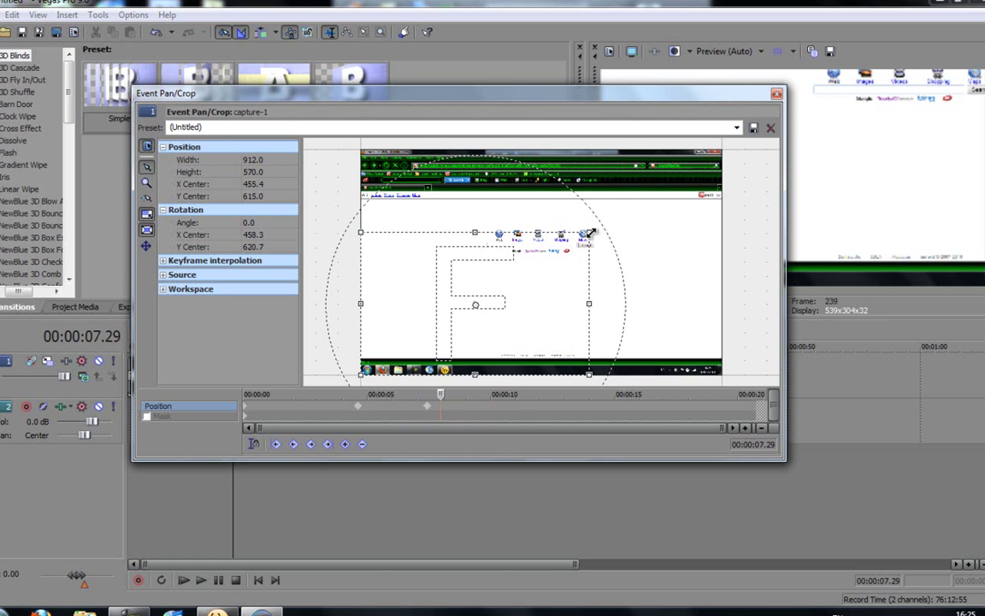
drag(590, 233, 650, 193)
drag(536, 304, 589, 273)
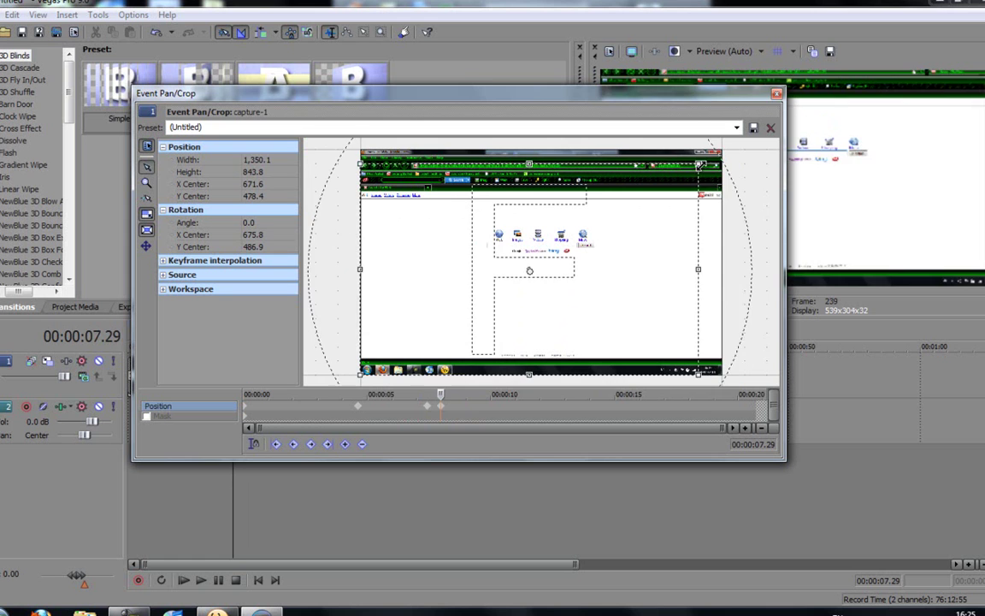
drag(700, 163, 718, 152)
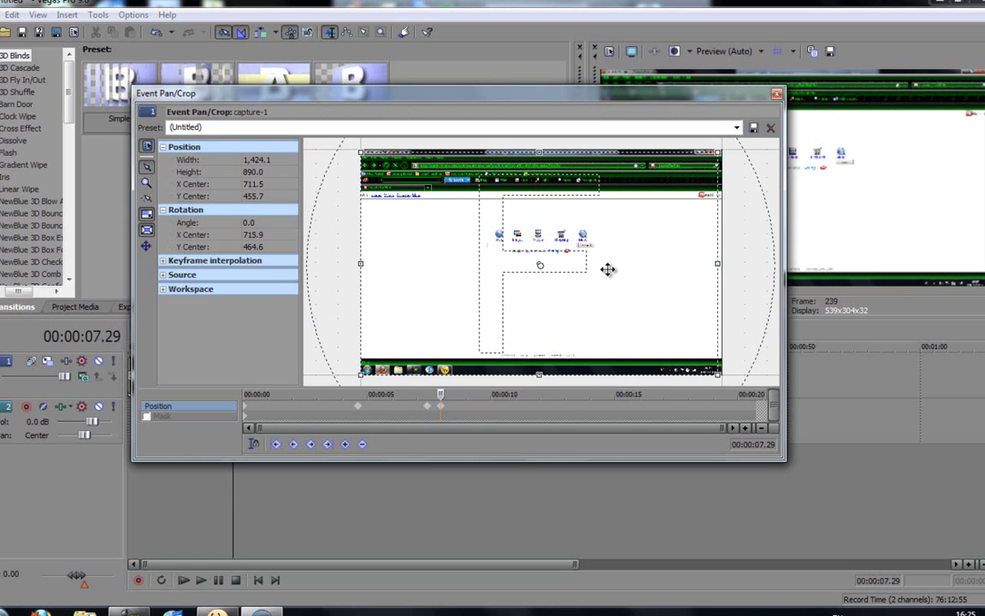
drag(607, 270, 612, 269)
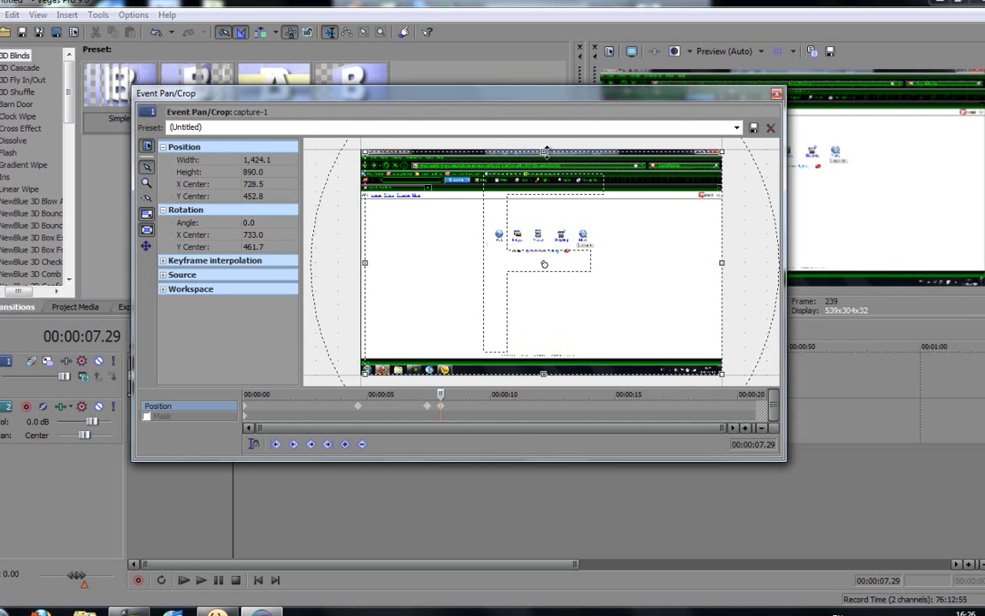
drag(545, 151, 544, 149)
drag(569, 242, 566, 242)
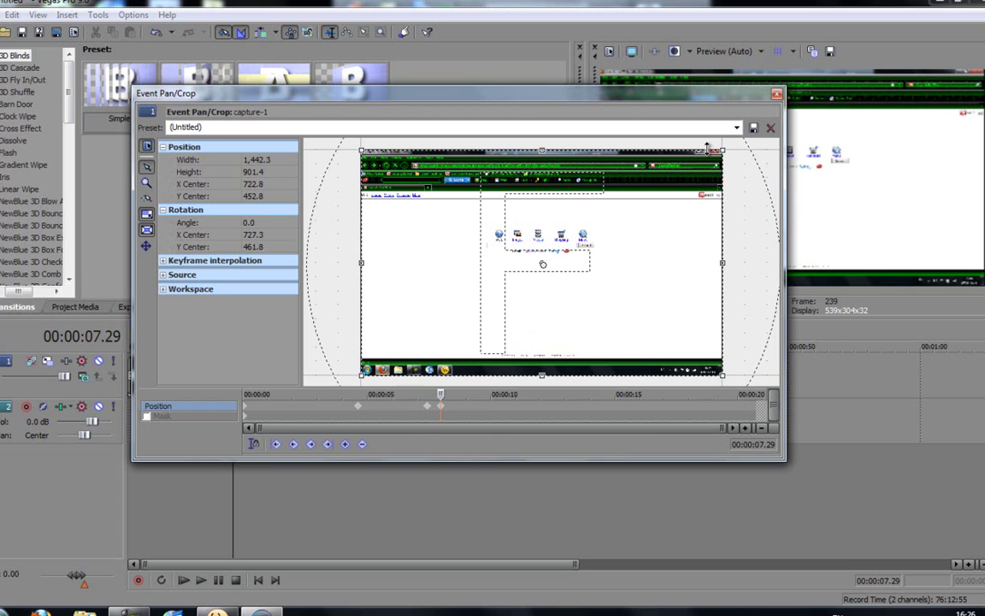
Close Pan/Crop and play the project from the start, then from 00:00:10.13, to review the zoom
click(776, 94)
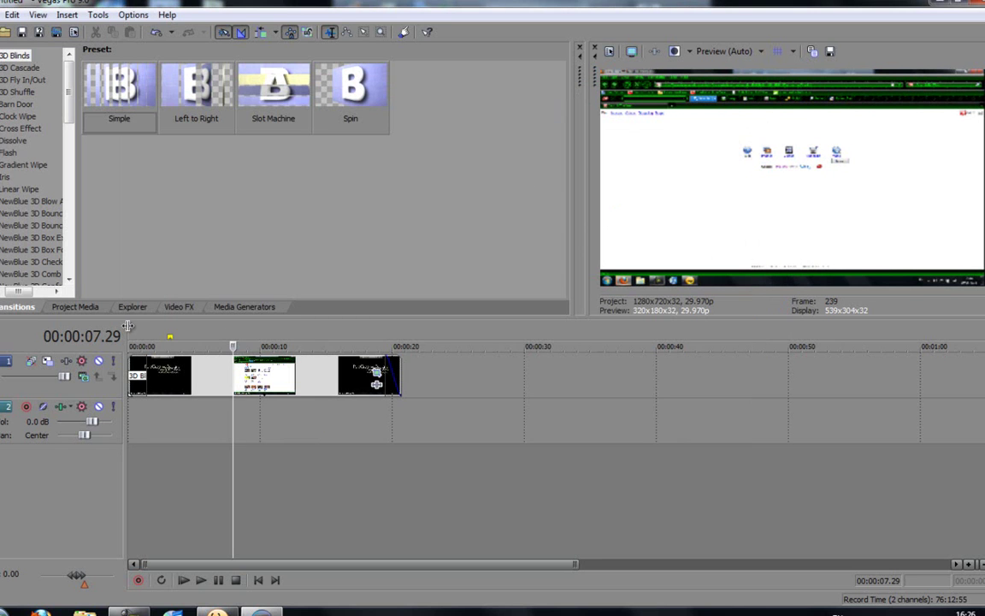
key(ctrl+Home)
key(space)
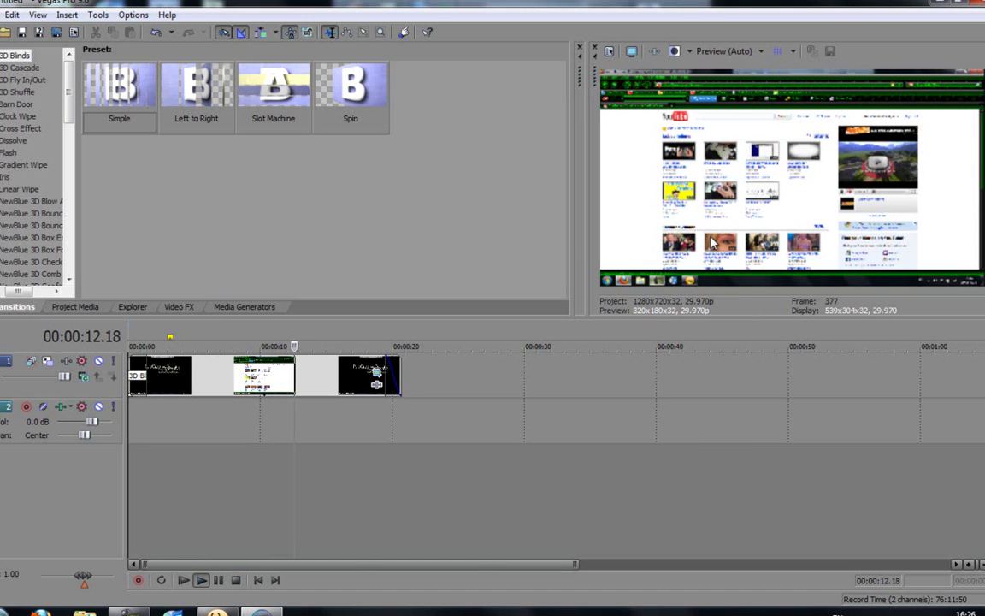
key(space)
drag(274, 333, 268, 342)
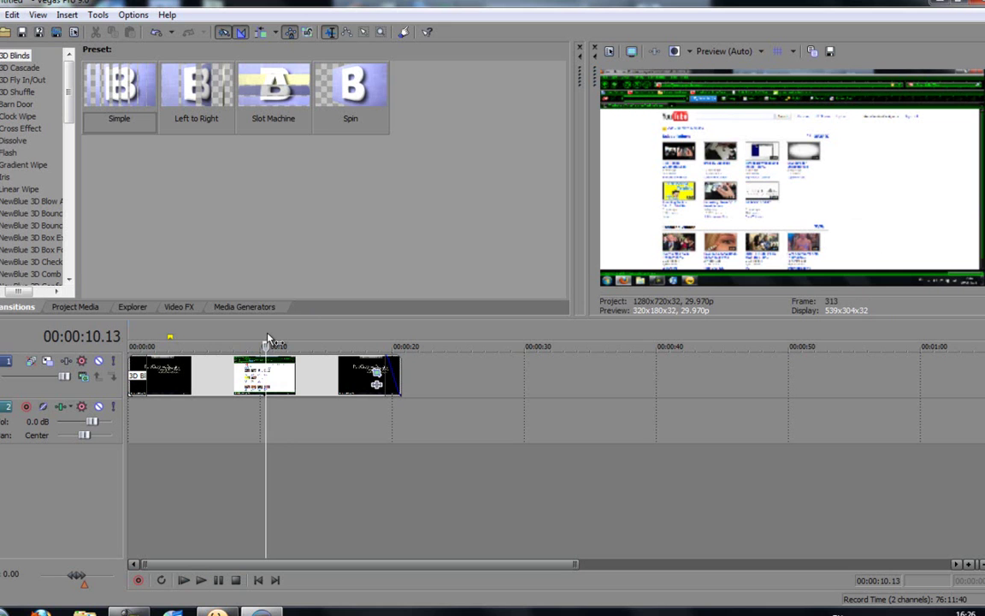
key(space)
key(space)
key(ctrl+Home)
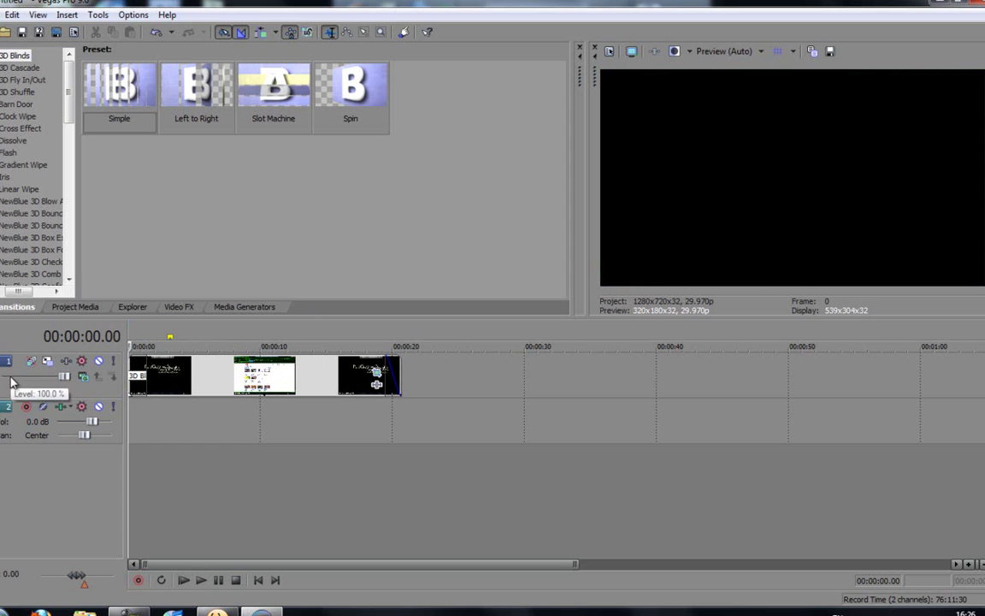
Insert a new empty video track at the top and move the timeline position to 00:00:14.01
right_click(29, 481)
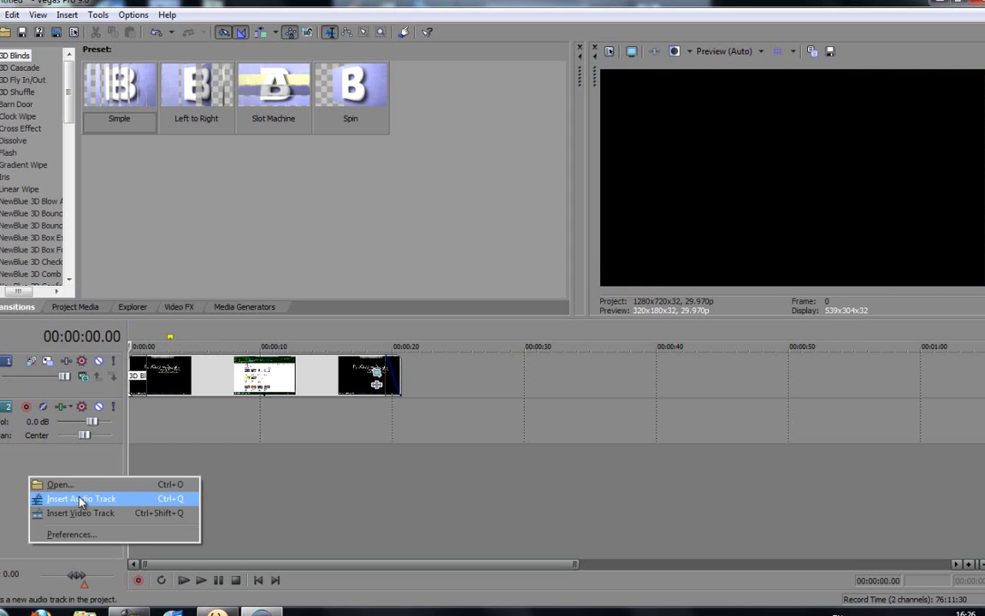
click(51, 511)
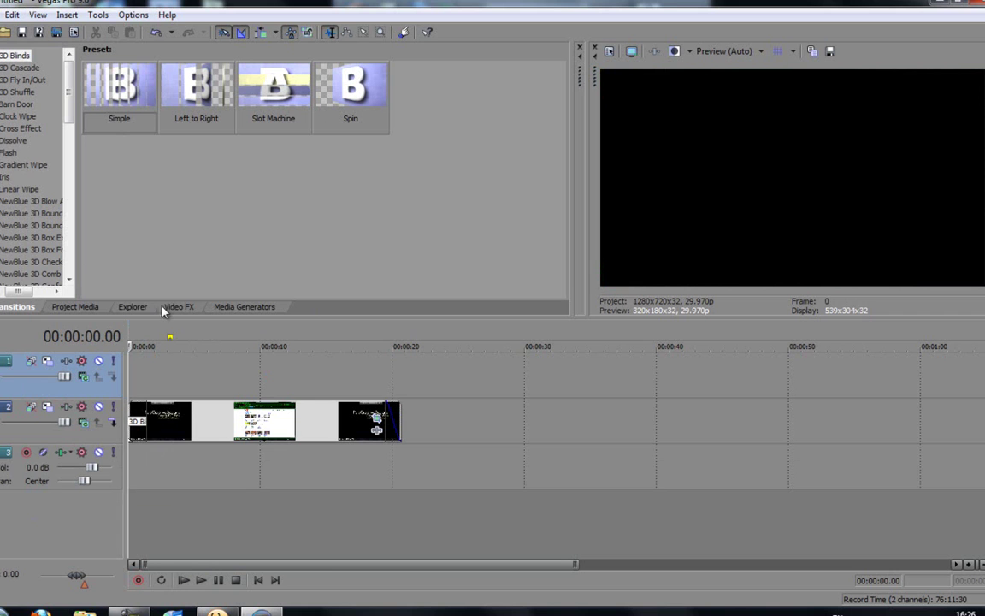
right_click(146, 377)
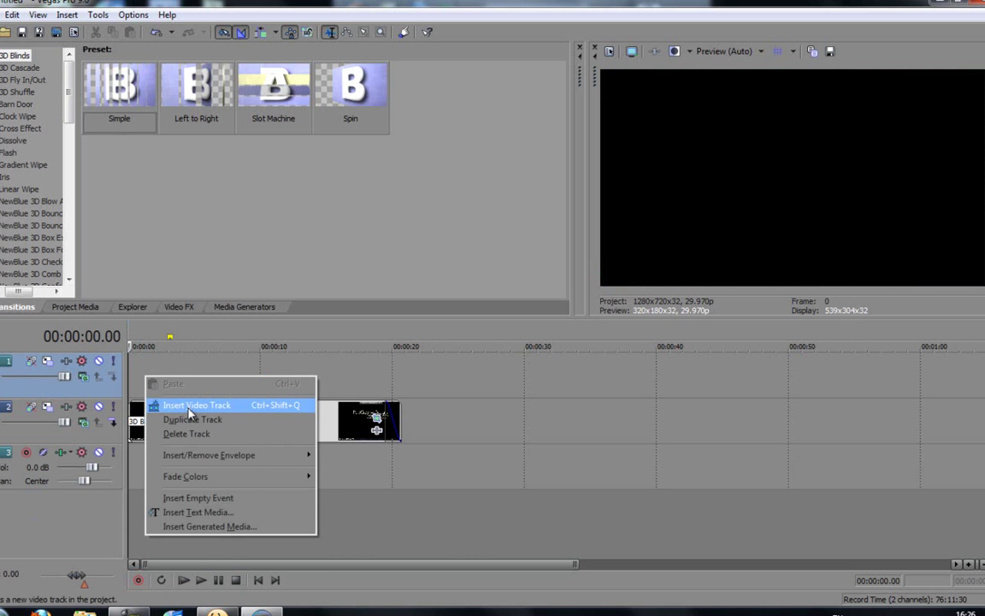
click(313, 368)
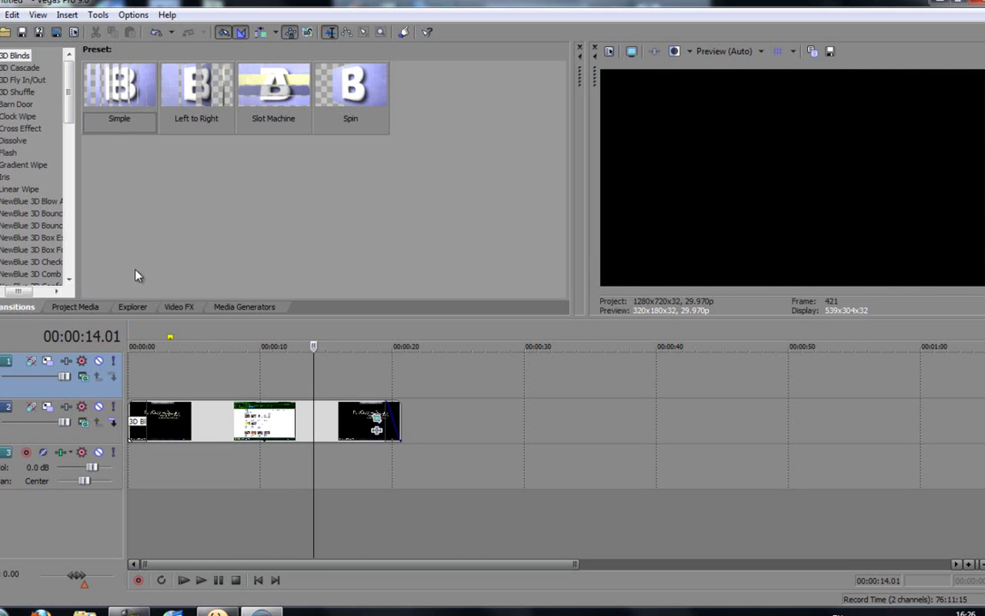
Place a Heavy Outline text event on the empty top track at 14 seconds
key(alt+9)
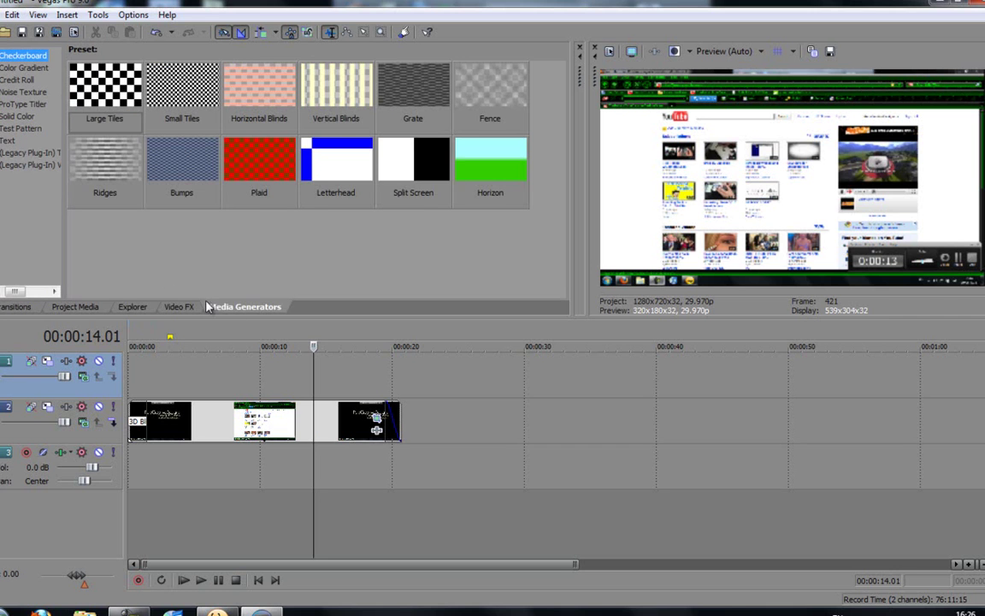
click(7, 141)
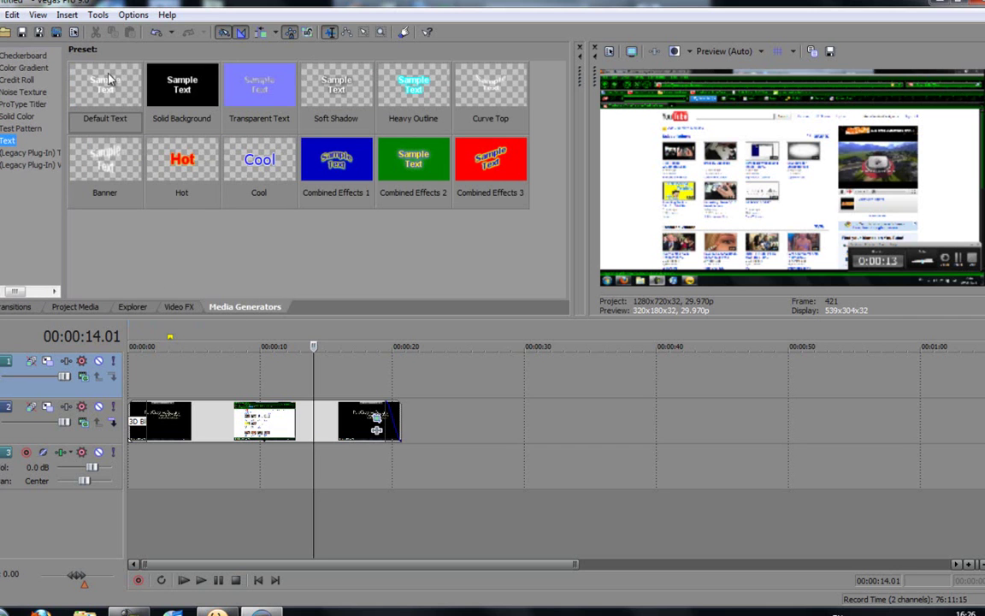
drag(419, 81, 317, 376)
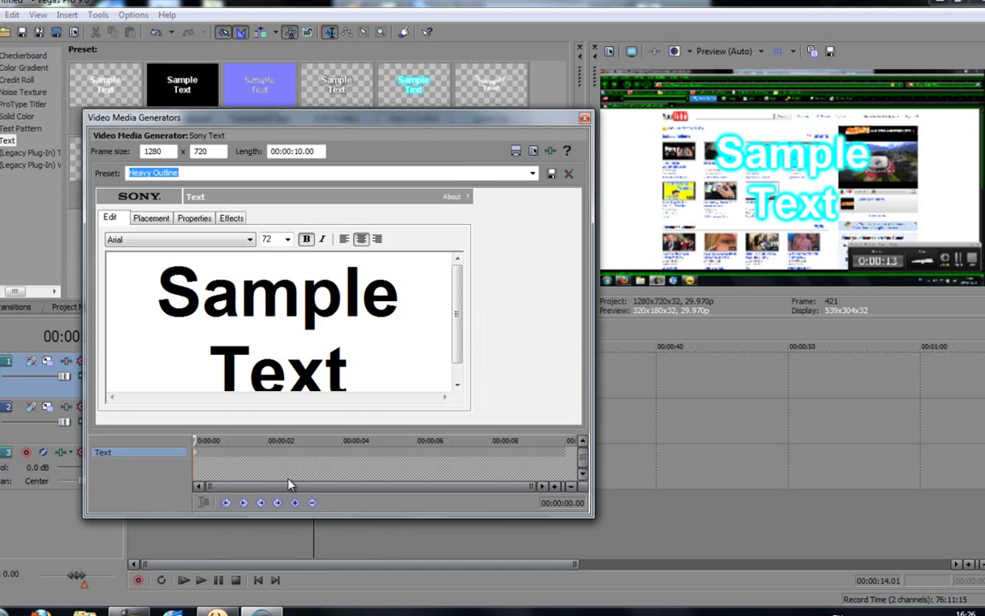
drag(402, 367, 130, 256)
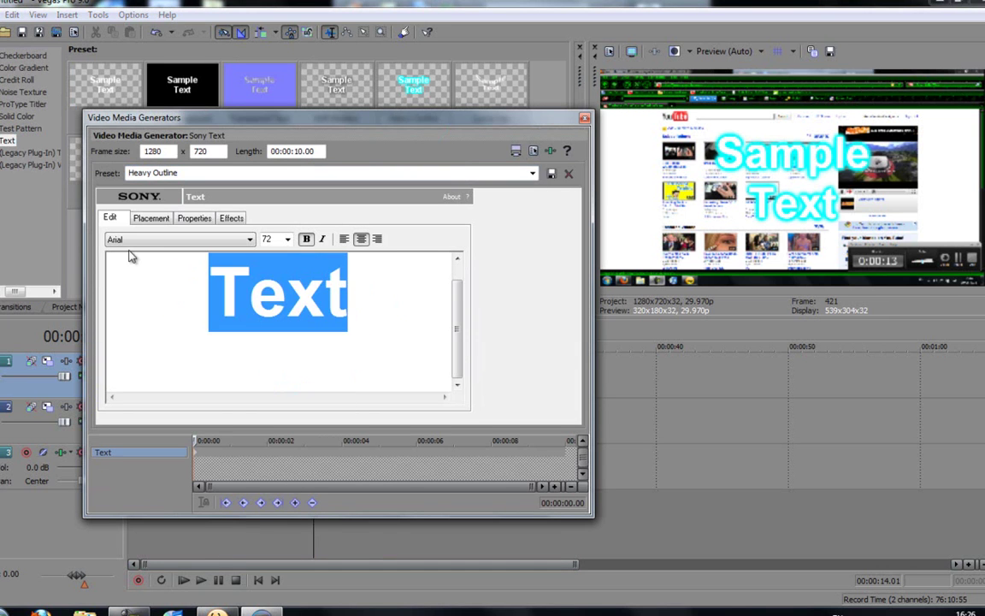
Replace the sample text with 'Internet' in Arial 72
key(BackSpace)
key(BackSpace)
key(BackSpace)
key(BackSpace)
key(BackSpace)
key(BackSpace)
key(BackSpace)
key(BackSpace)
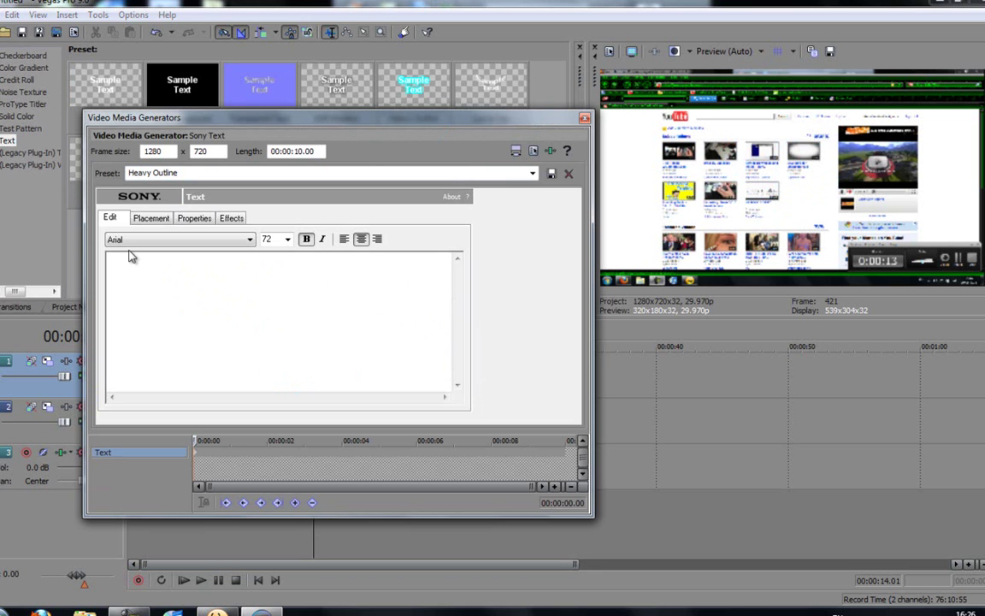
text(My channe)
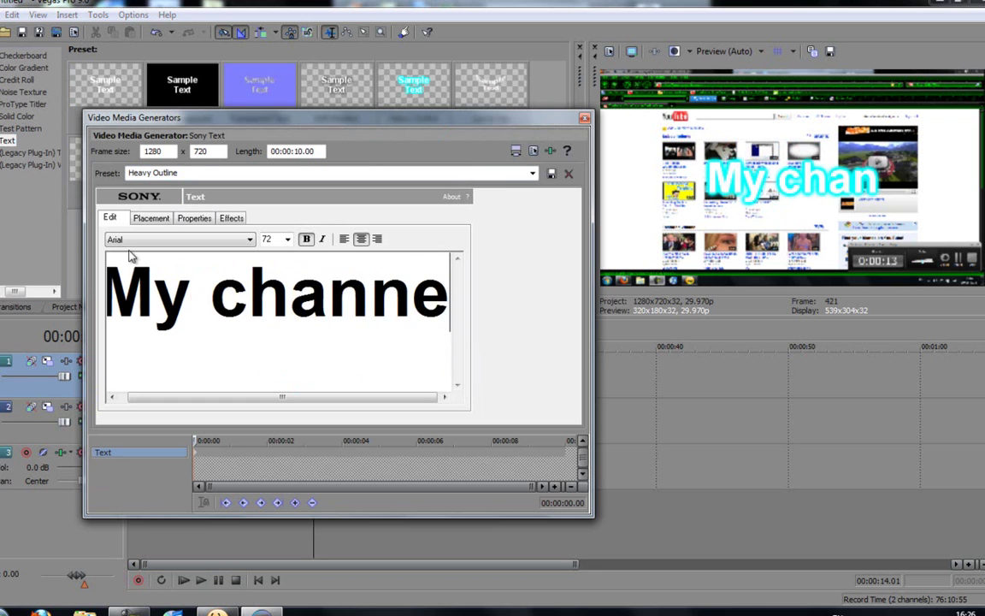
text(l)
key(BackSpace)
key(BackSpace)
key(BackSpace)
key(BackSpace)
key(BackSpace)
key(BackSpace)
key(BackSpace)
key(BackSpace)
key(BackSpace)
key(BackSpace)
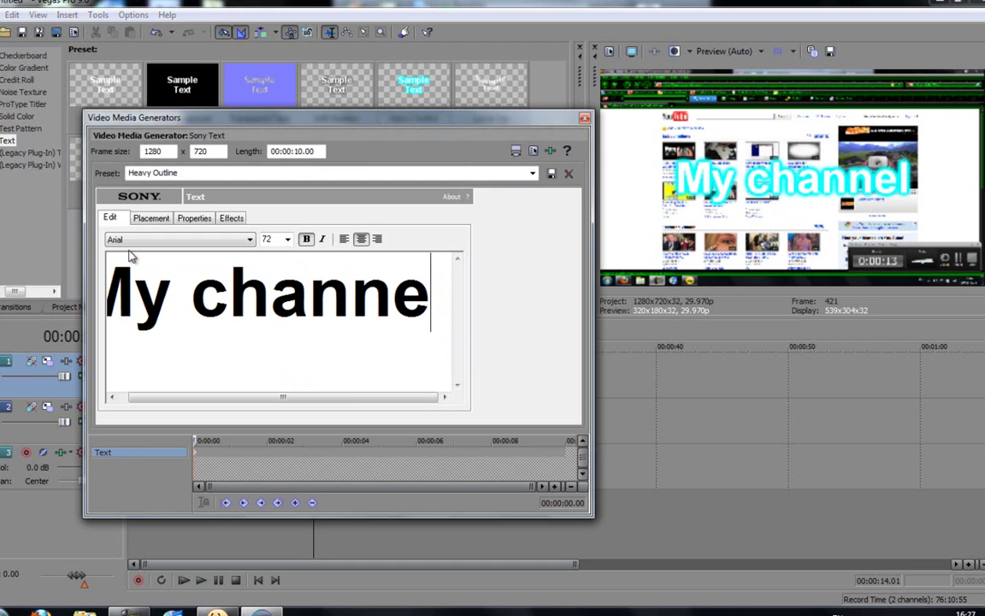
text(Intere)
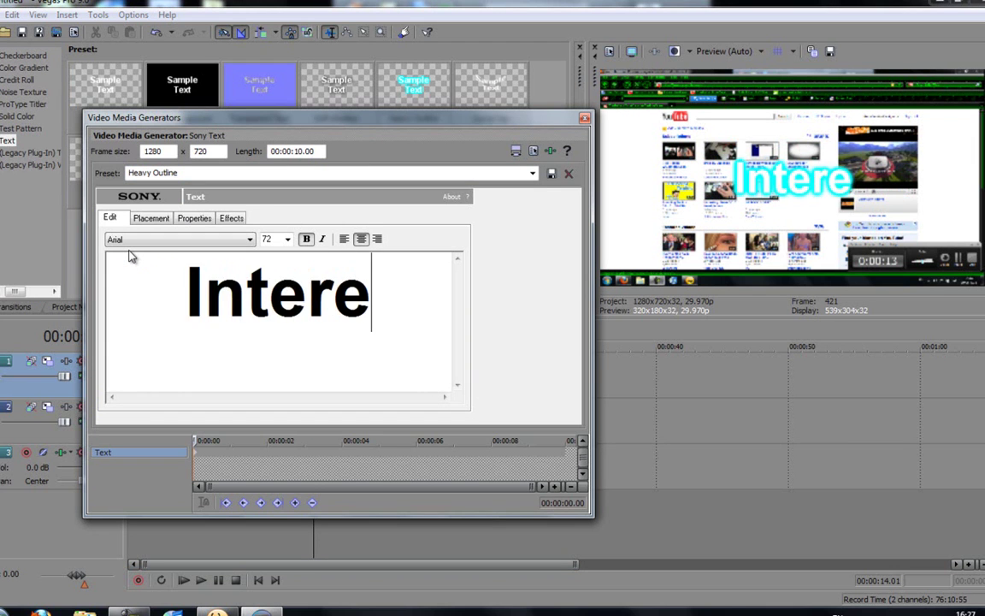
key(BackSpace)
text(net)
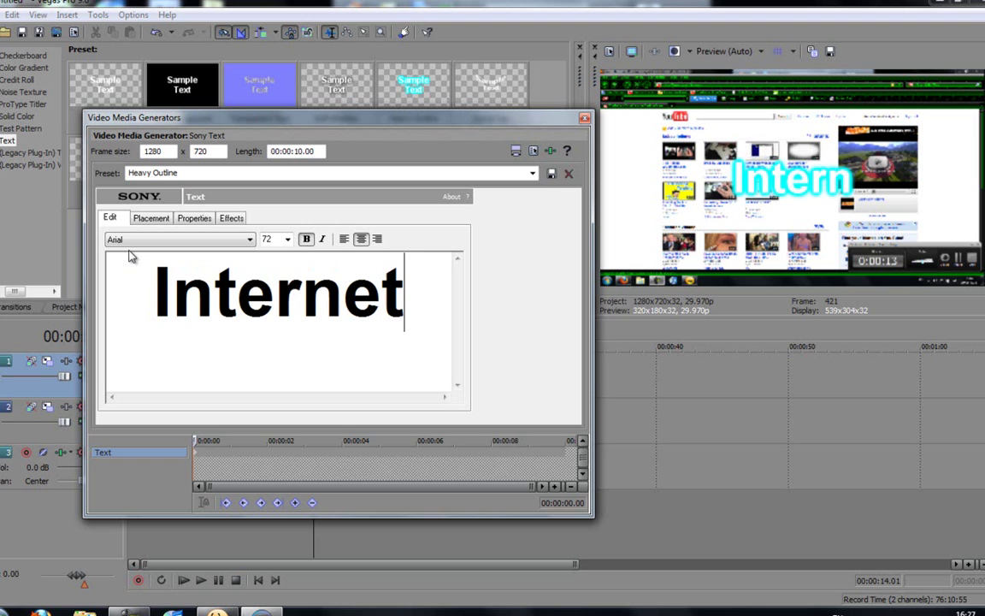
key(BackSpace)
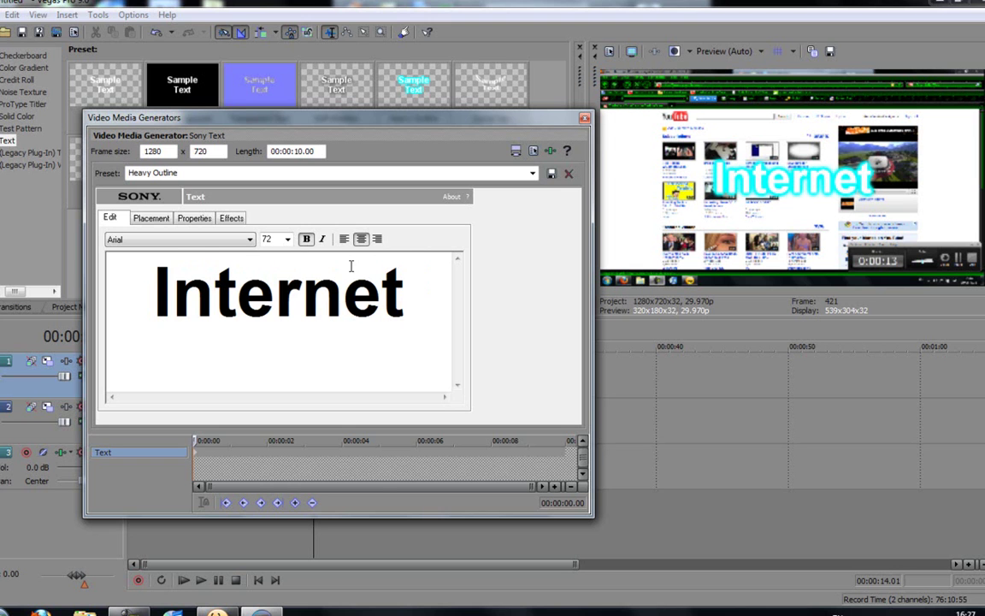
Start the Internet title near 11 seconds and shorten it to roughly 4 seconds
click(584, 120)
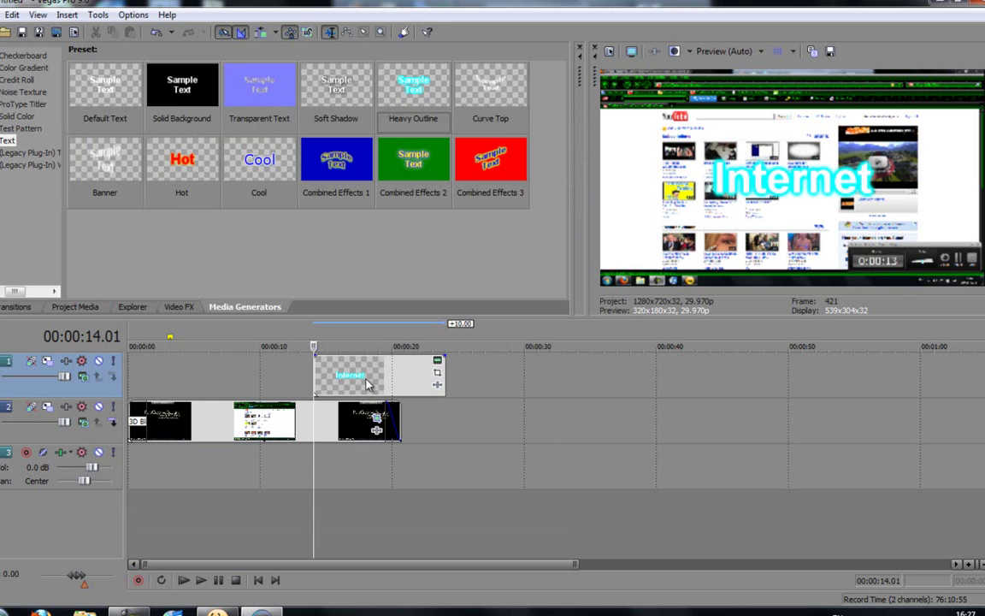
drag(315, 363, 283, 363)
click(274, 344)
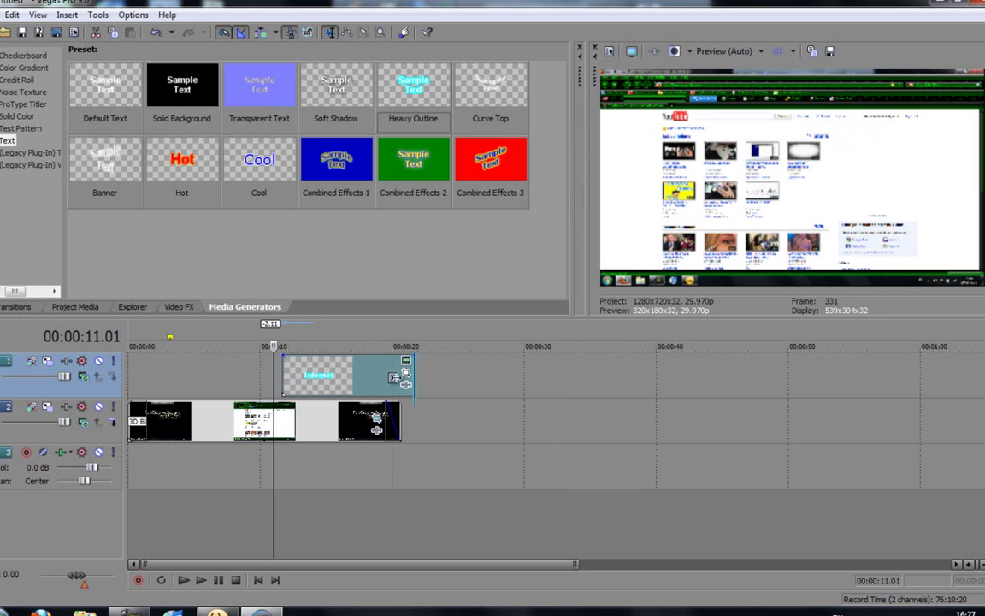
drag(396, 377, 289, 355)
click(178, 336)
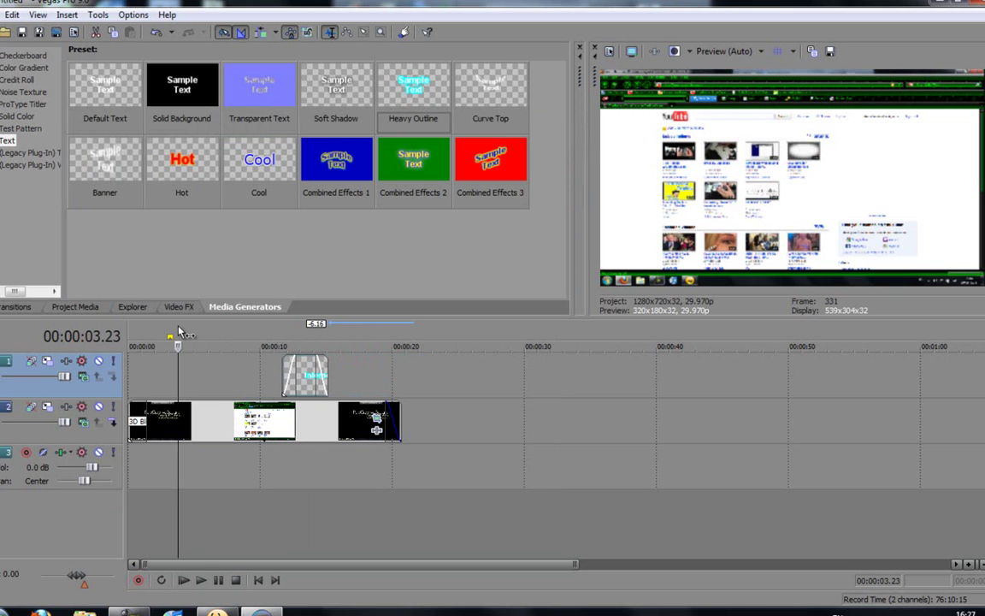
key(space)
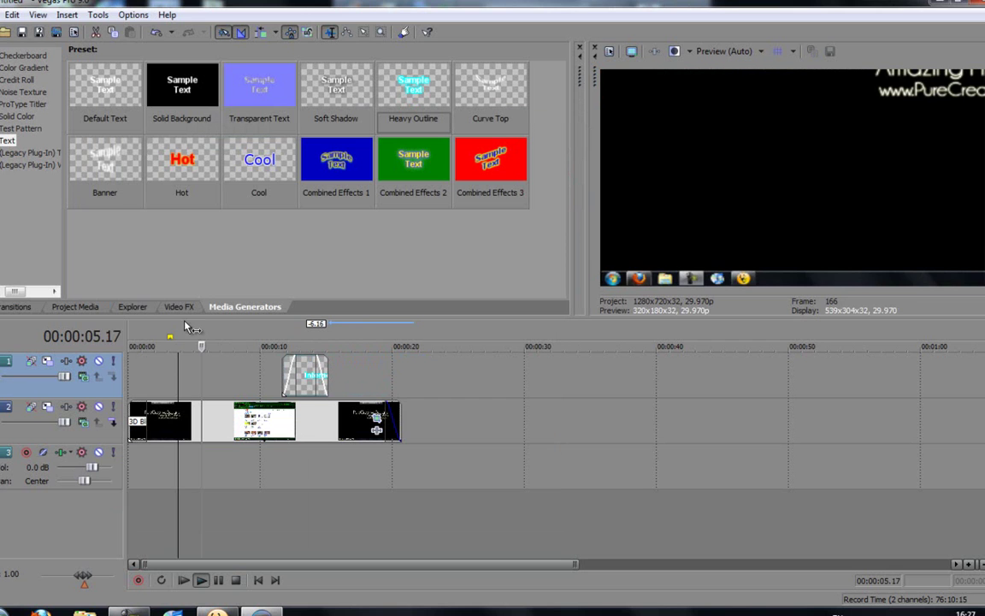
click(248, 341)
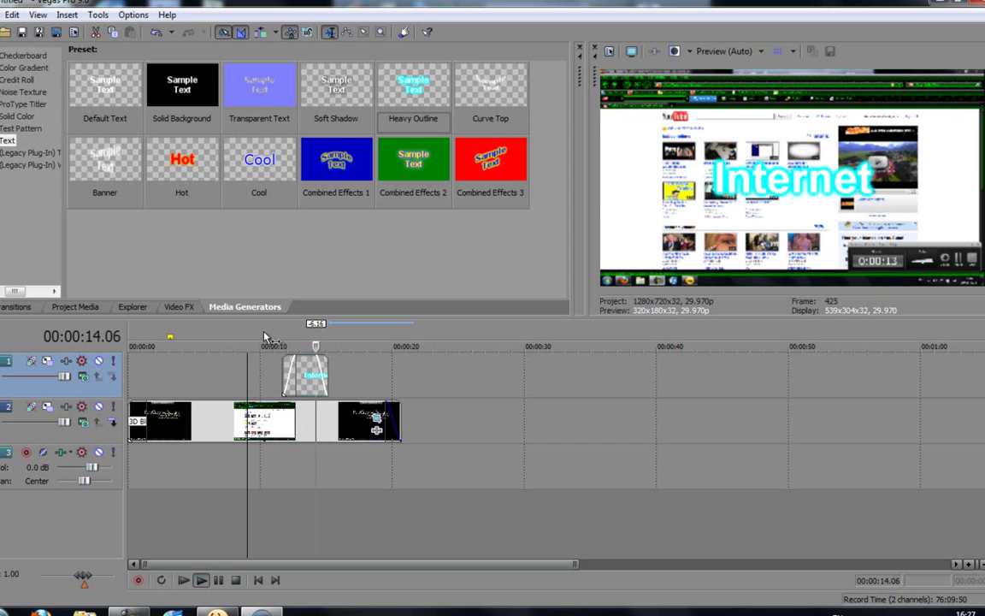
key(space)
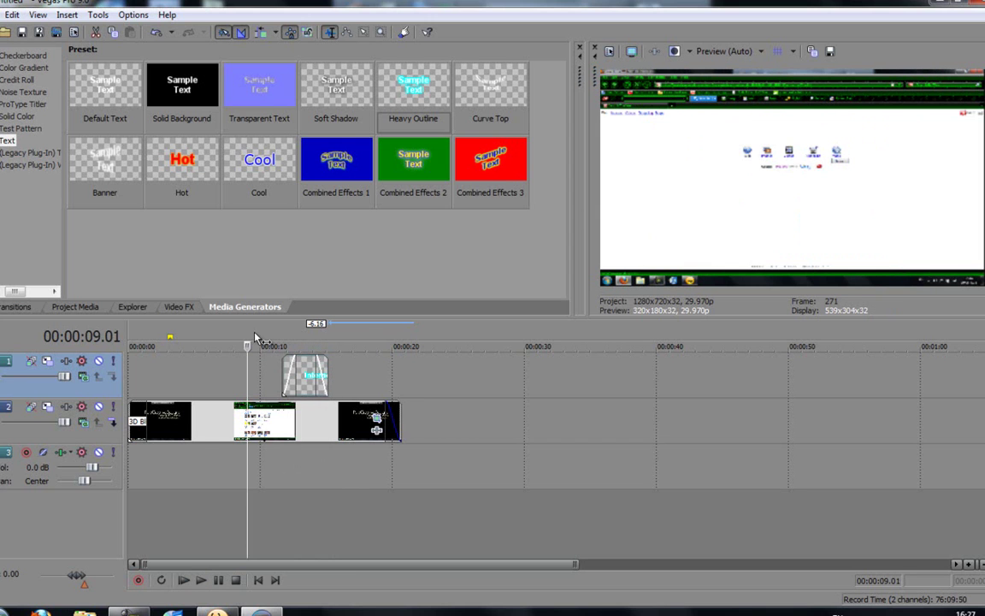
click(328, 342)
key(space)
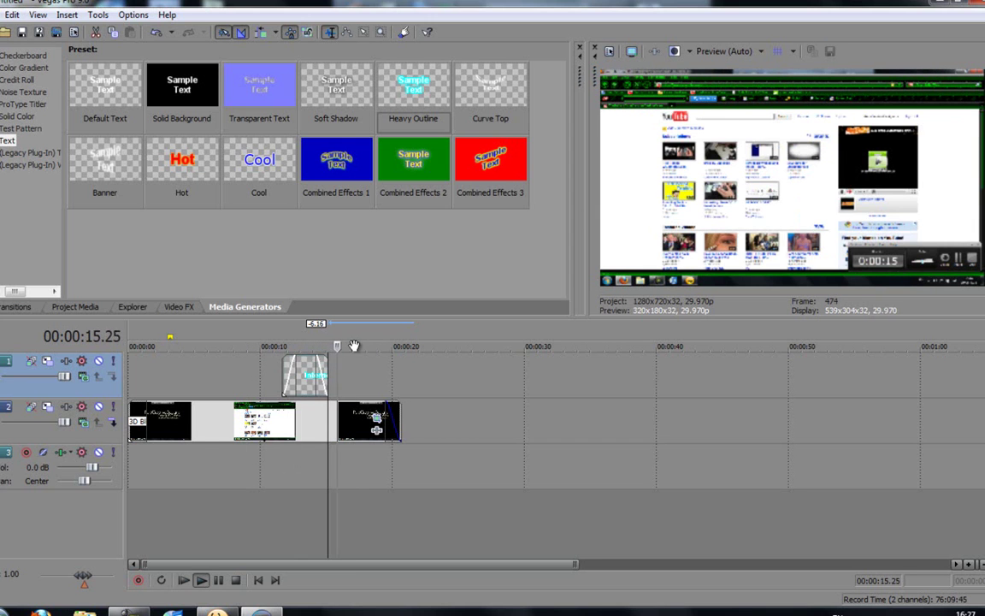
key(space)
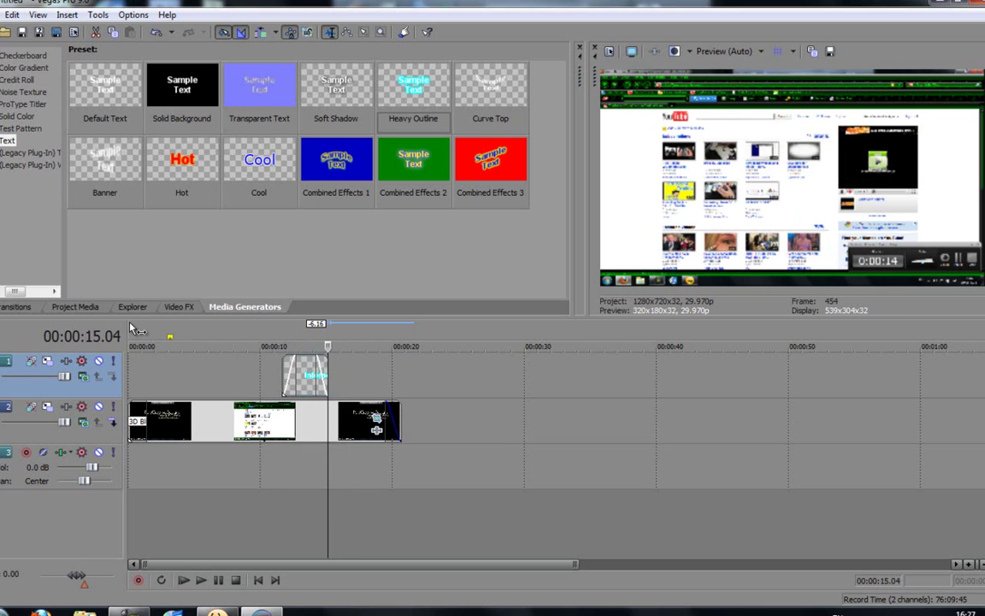
key(ctrl+Home)
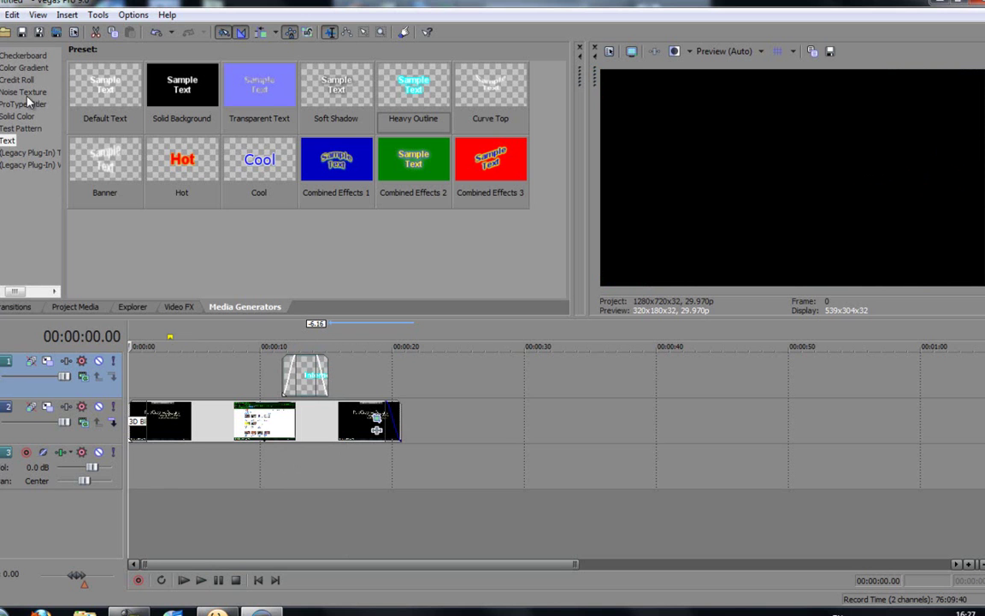
Browse the Noise Texture and Color Gradient presets, ending on the Credit Roll presets
click(26, 92)
click(25, 69)
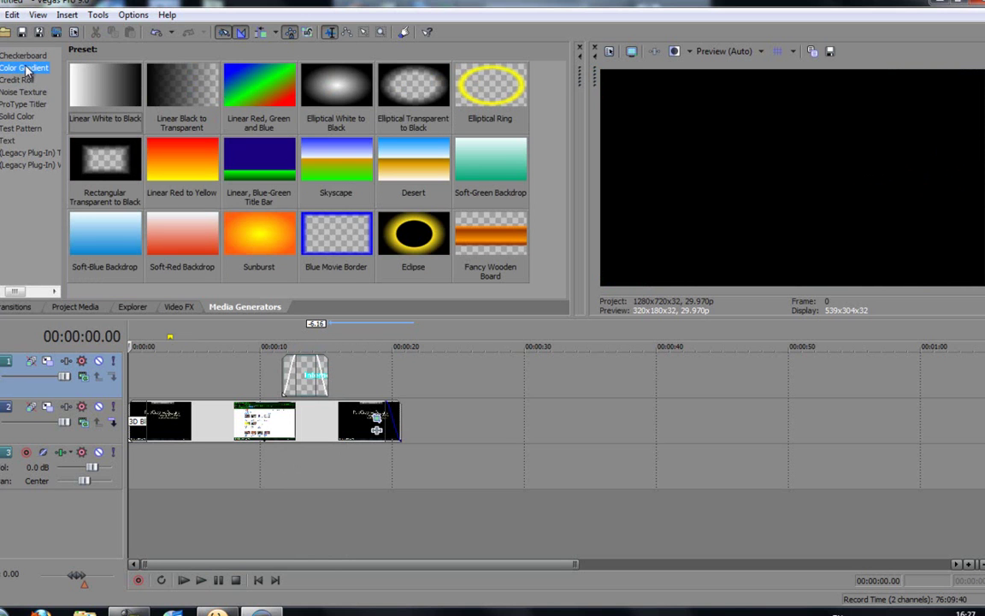
click(19, 80)
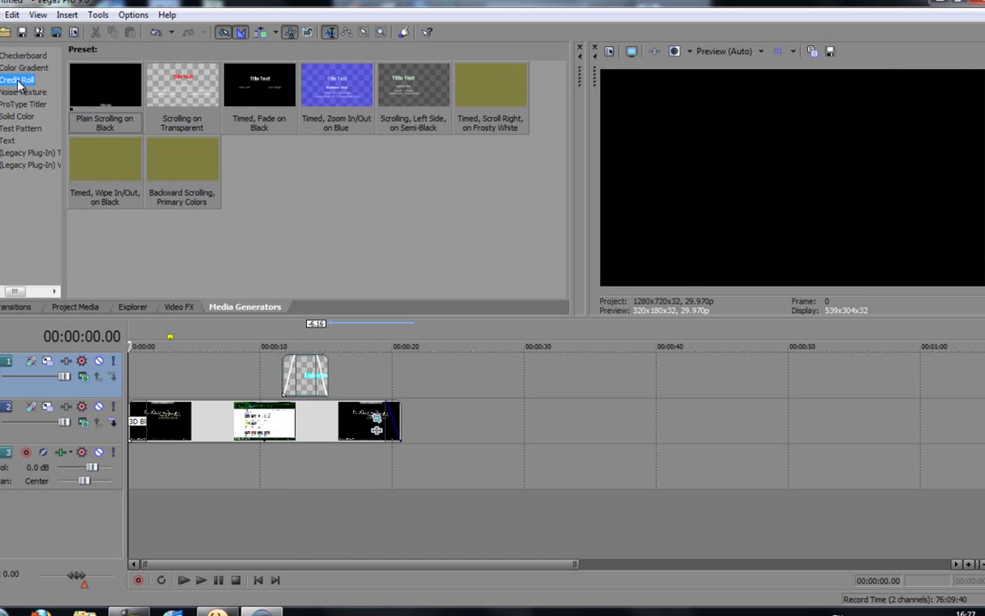
Add a Plain Scrolling on Black credit roll after the clip, titled PureCreativeDesigns
drag(95, 84, 408, 432)
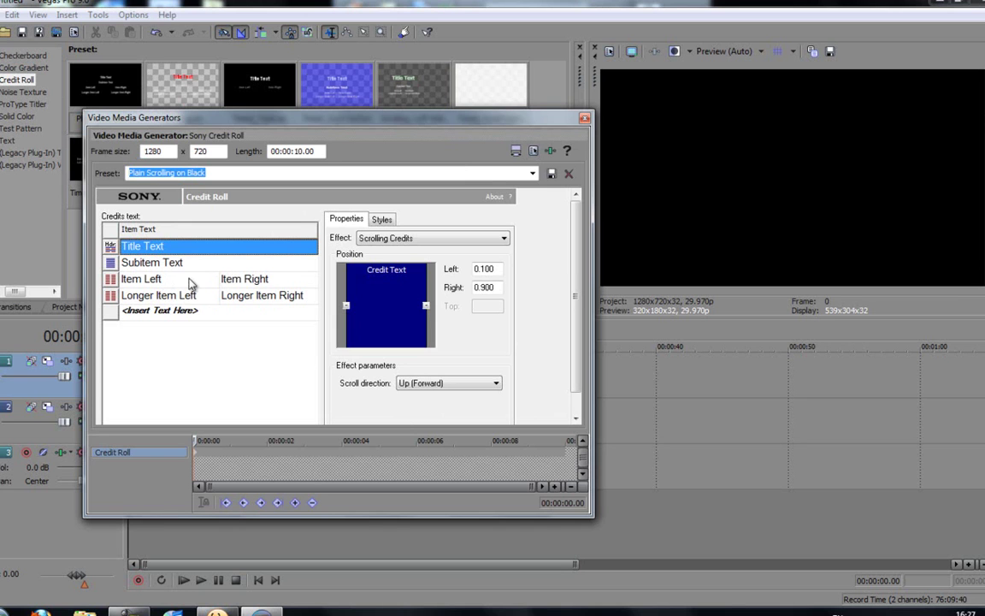
click(150, 248)
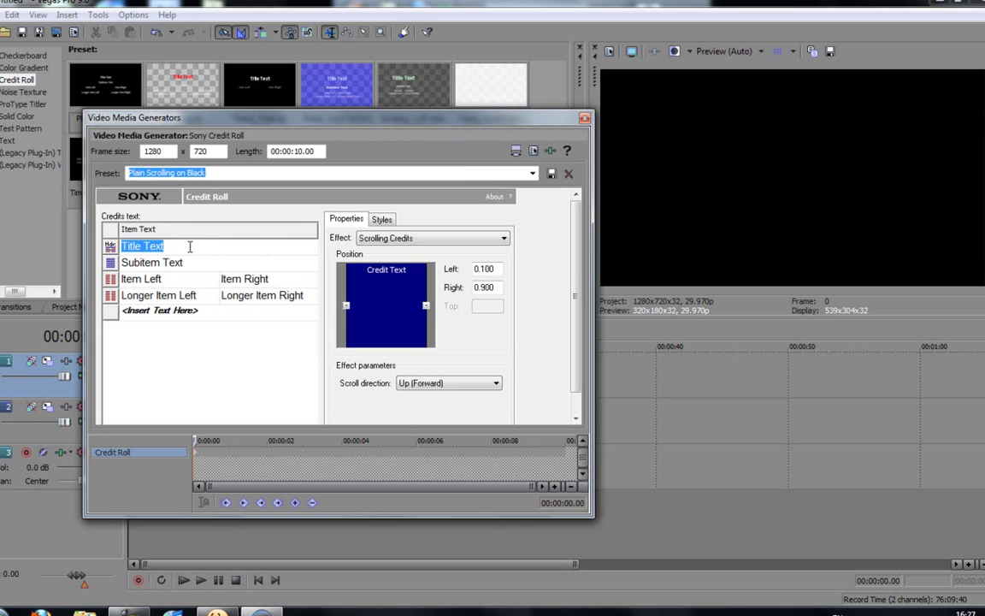
key(BackSpace)
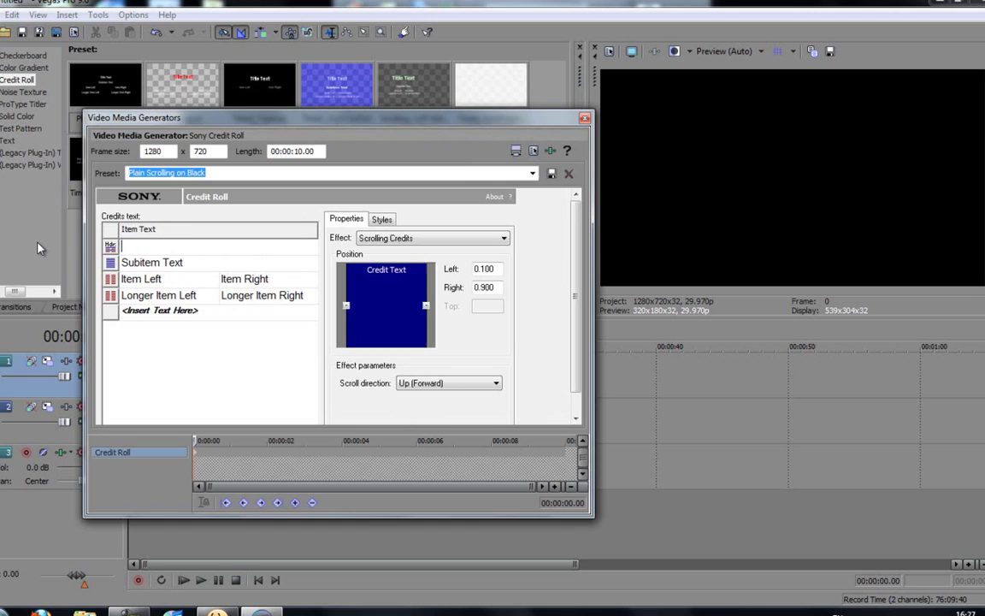
text(PureCreativeDes)
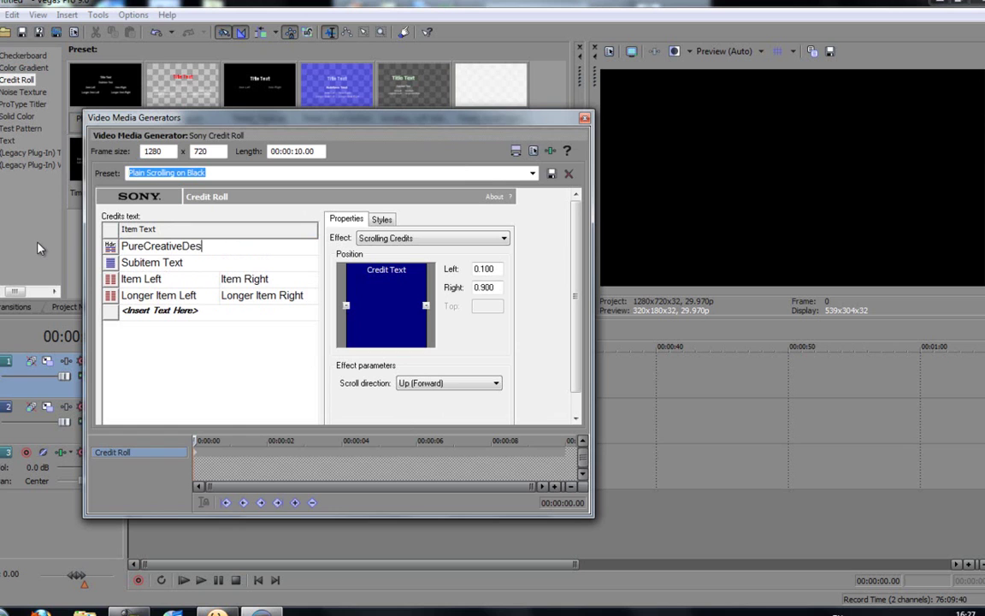
text(igns)
key(Return)
click(191, 265)
Fill the credit item line with 'thanks for' on the left and 'watching' on the right
click(171, 281)
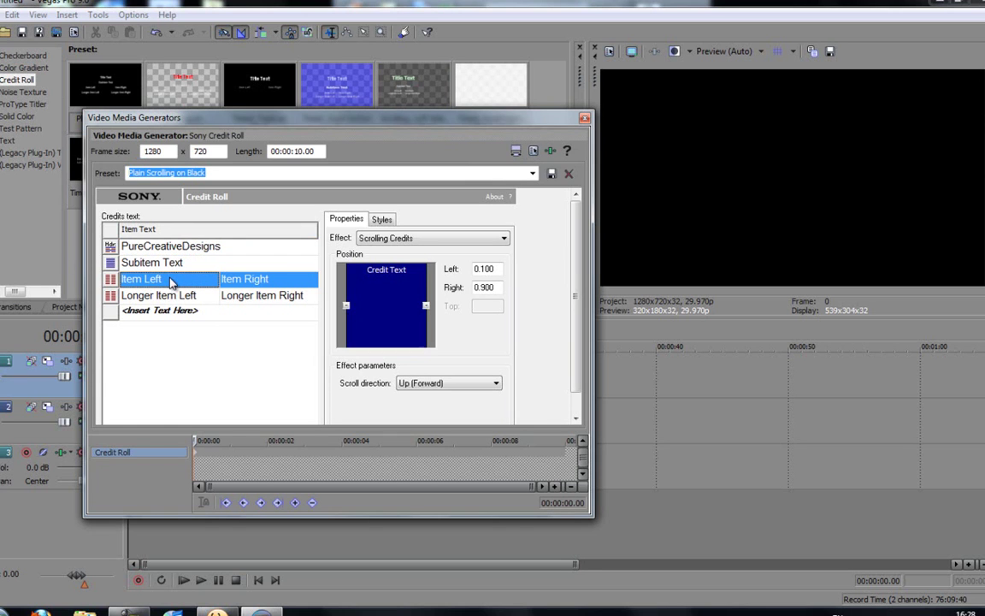
click(156, 282)
key(BackSpace)
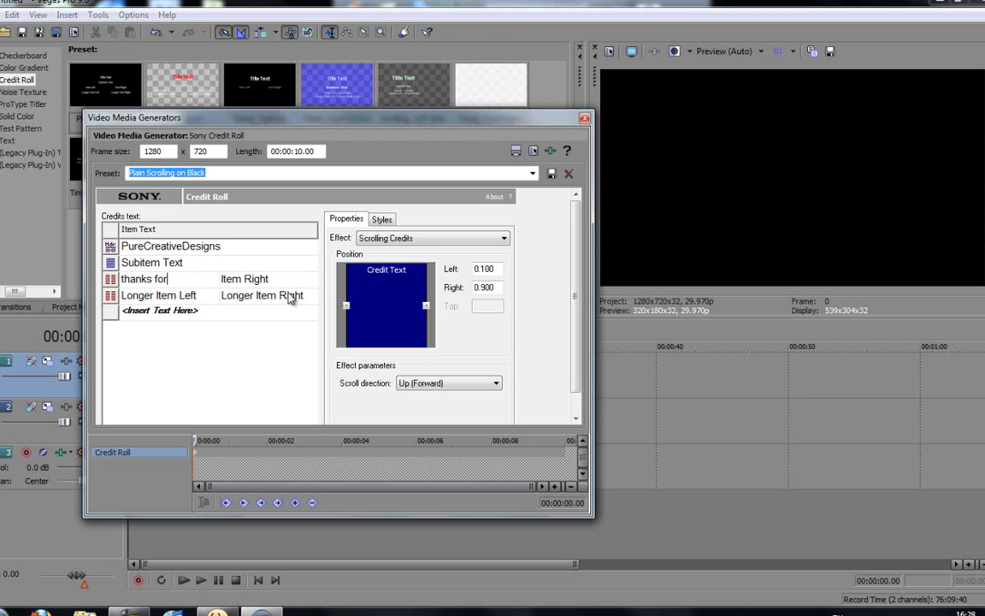
click(283, 279)
click(283, 279)
key(BackSpace)
Preview the credits from about 19 seconds, then trim the credit roll's end
click(585, 118)
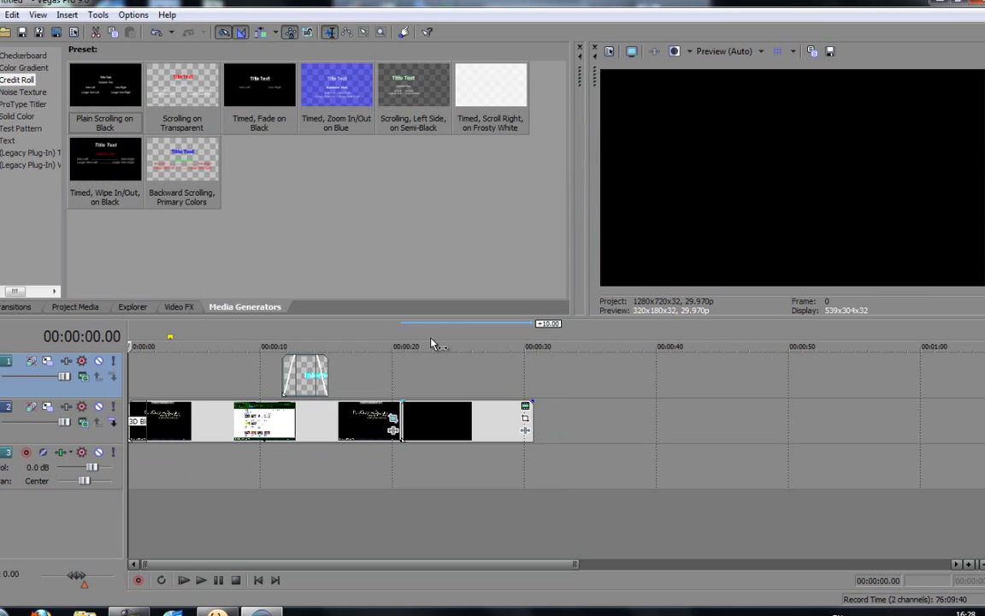
click(389, 338)
key(space)
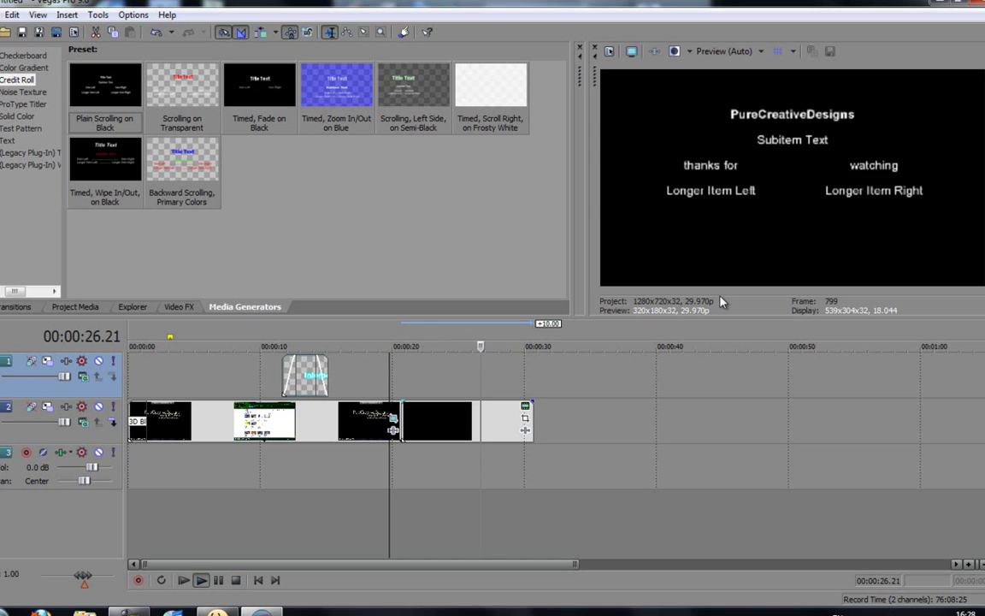
key(space)
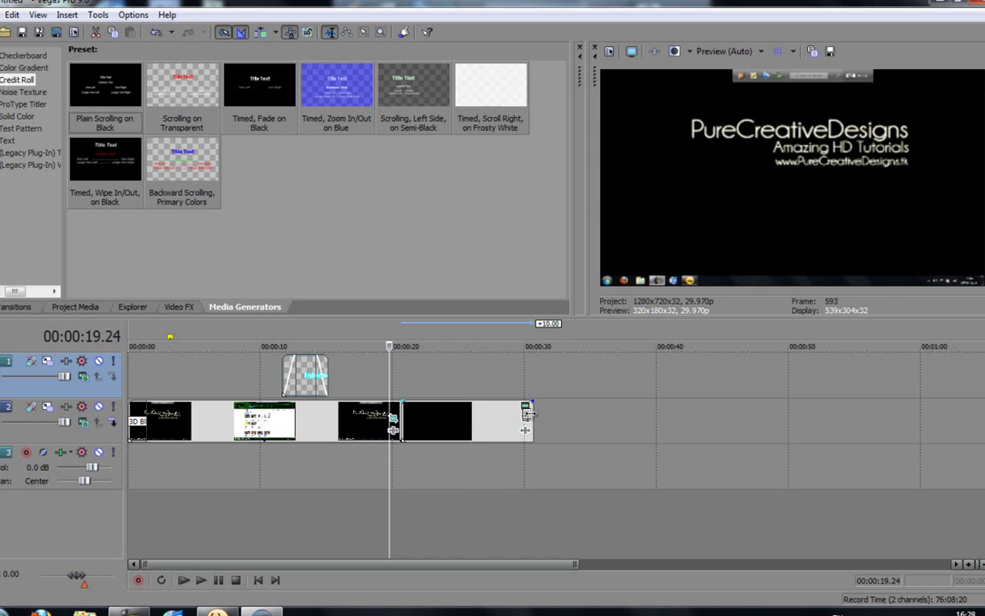
click(477, 413)
drag(529, 419, 463, 416)
Set preview quality to Best (Full) and play the credit roll back
click(725, 51)
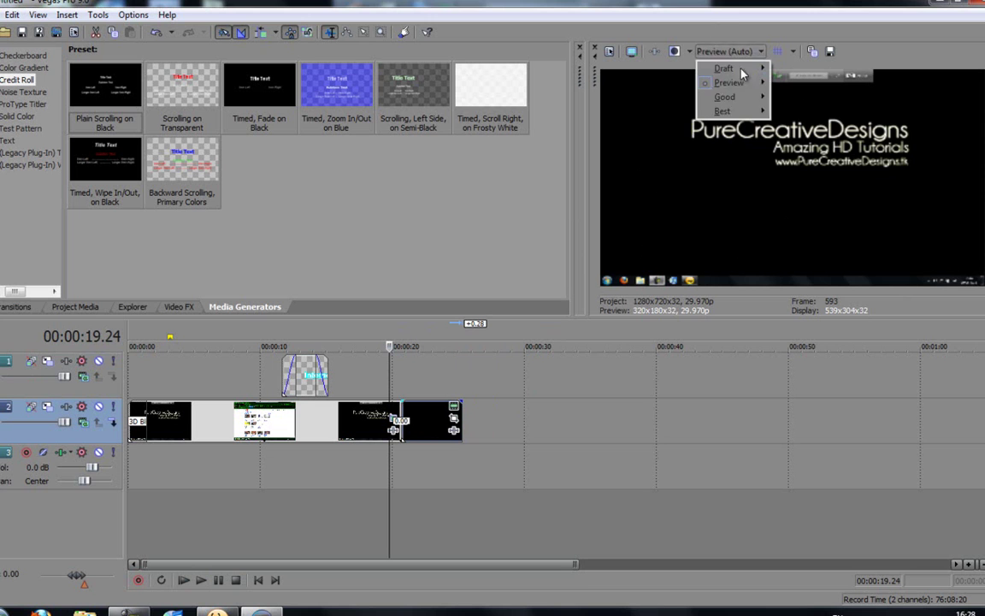
mouse_move(742, 115)
click(795, 126)
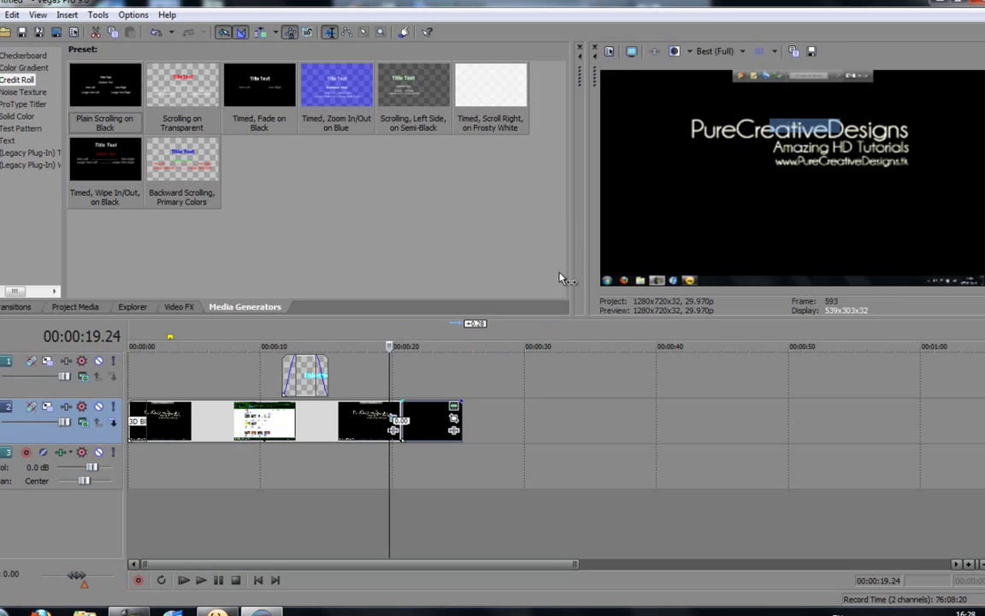
key(space)
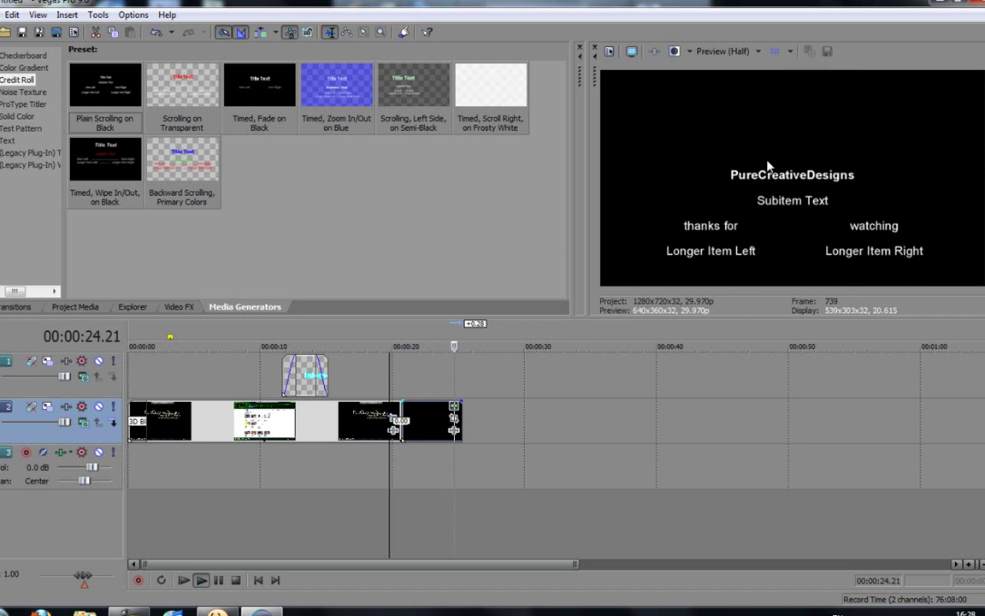
key(space)
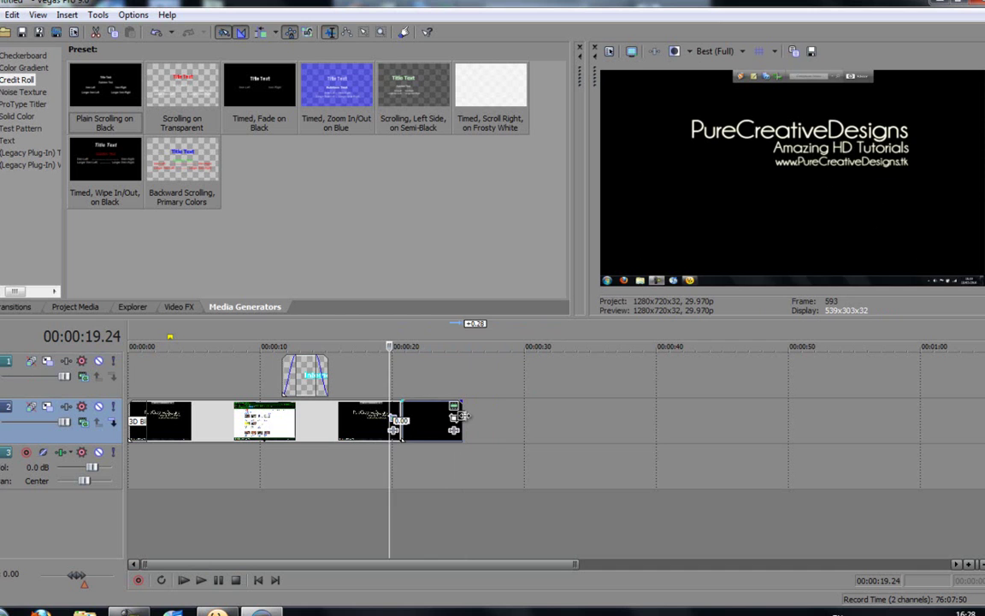
Extend the credit roll's end to about 30 seconds and preview its ending and entry cut
drag(462, 416, 532, 419)
click(499, 342)
key(space)
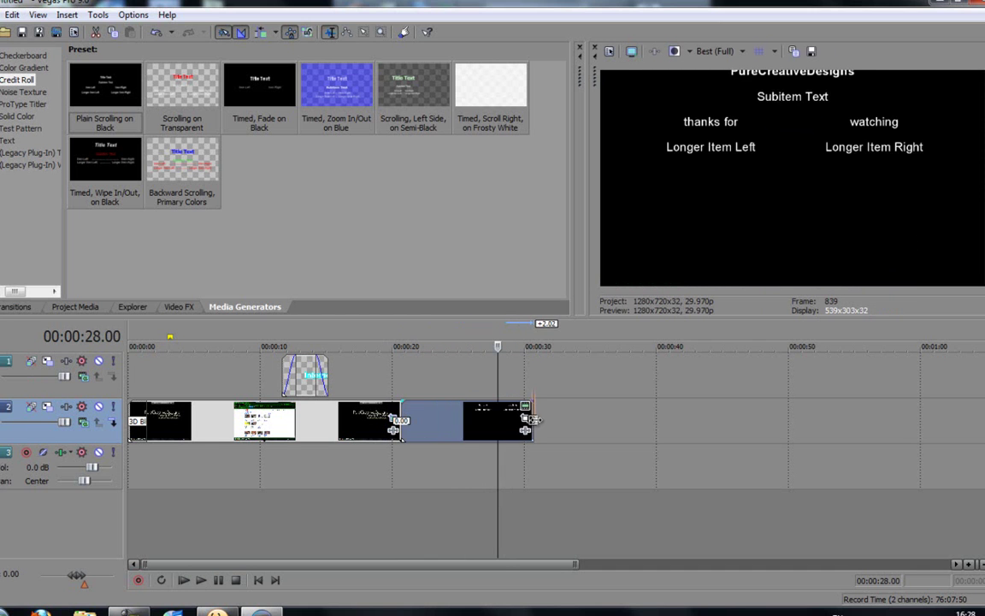
key(space)
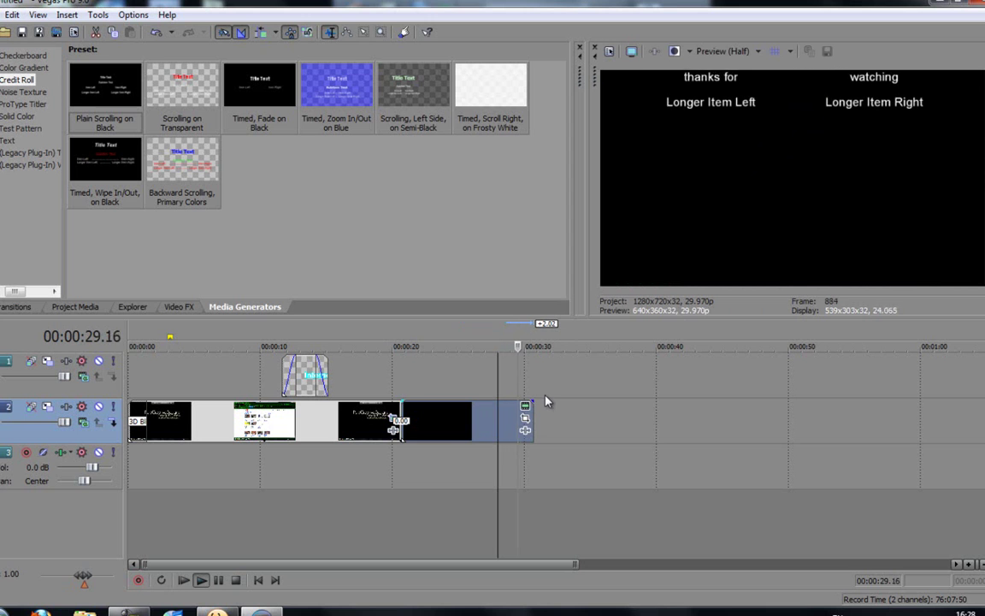
key(space)
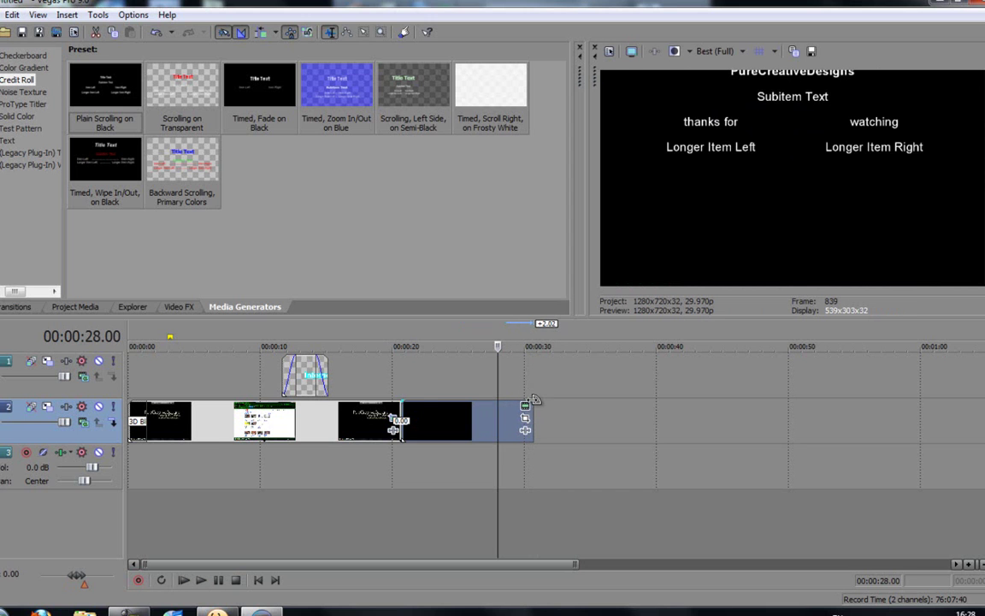
click(407, 416)
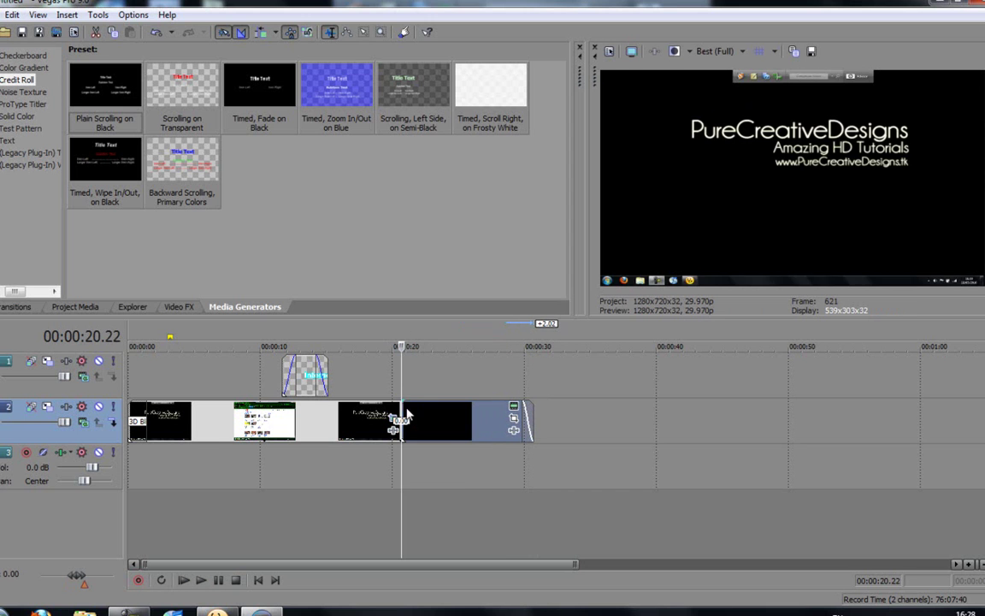
key(space)
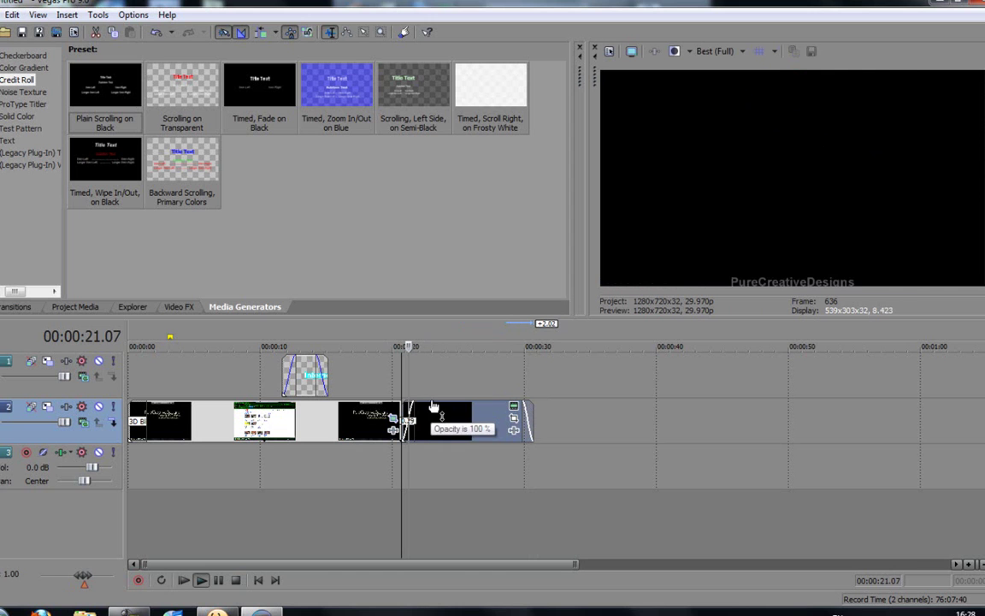
key(space)
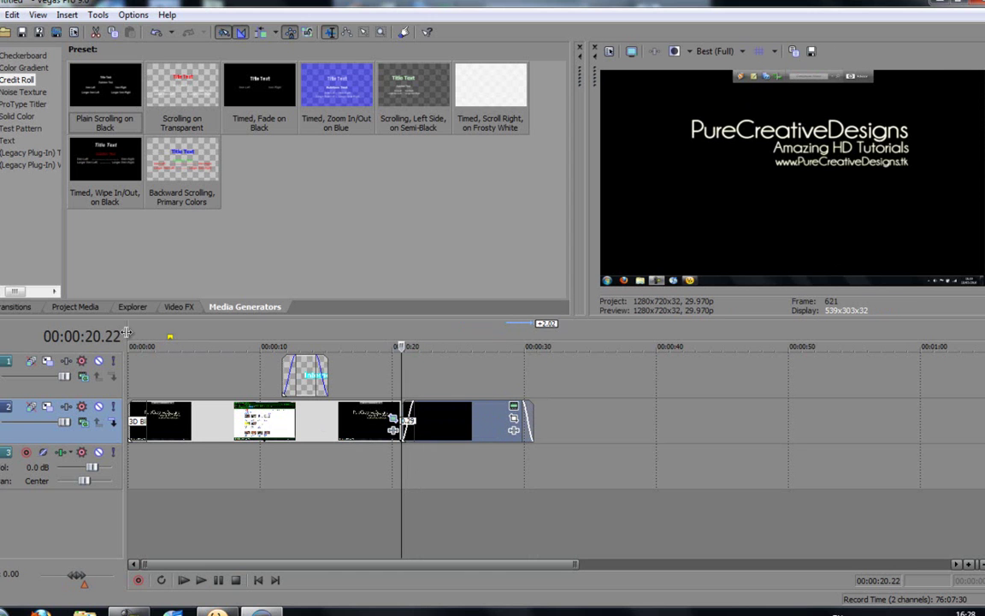
key(ctrl+Home)
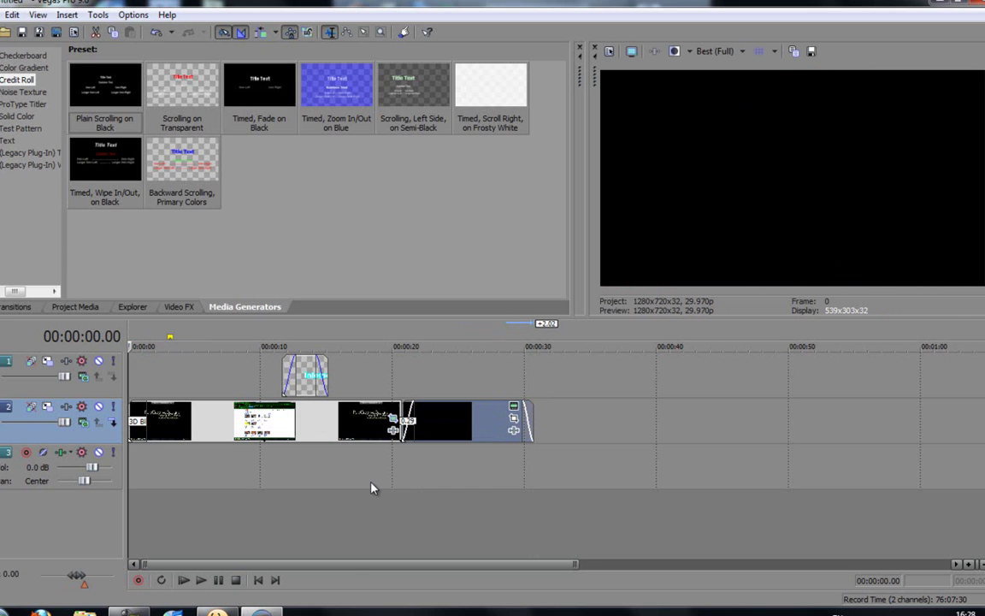
Drop the Hard Flash preset from the Flash transitions onto the cut before the credit roll
click(77, 306)
click(7, 307)
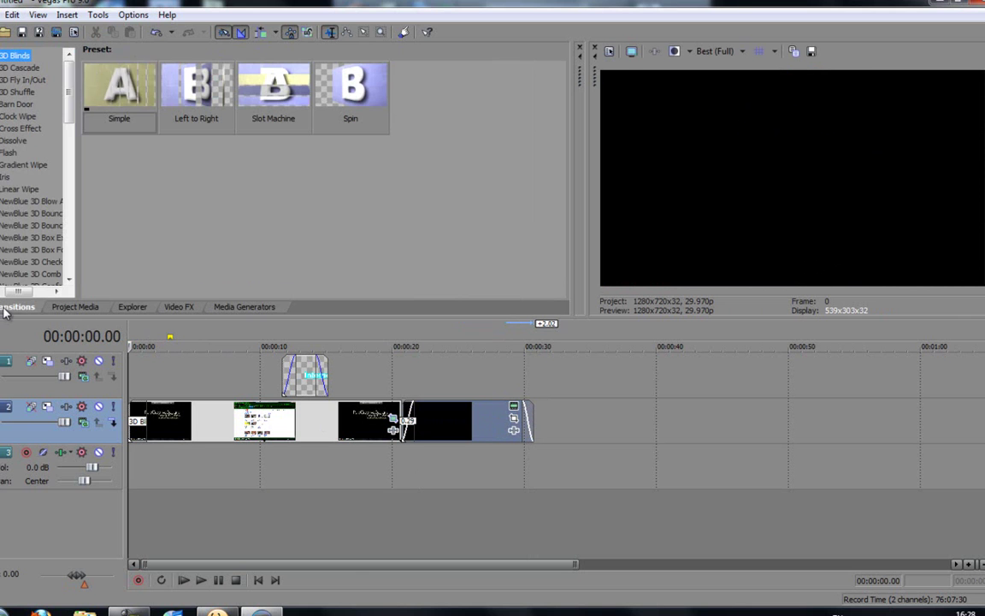
click(75, 306)
click(132, 306)
click(16, 306)
click(7, 152)
drag(119, 86, 400, 419)
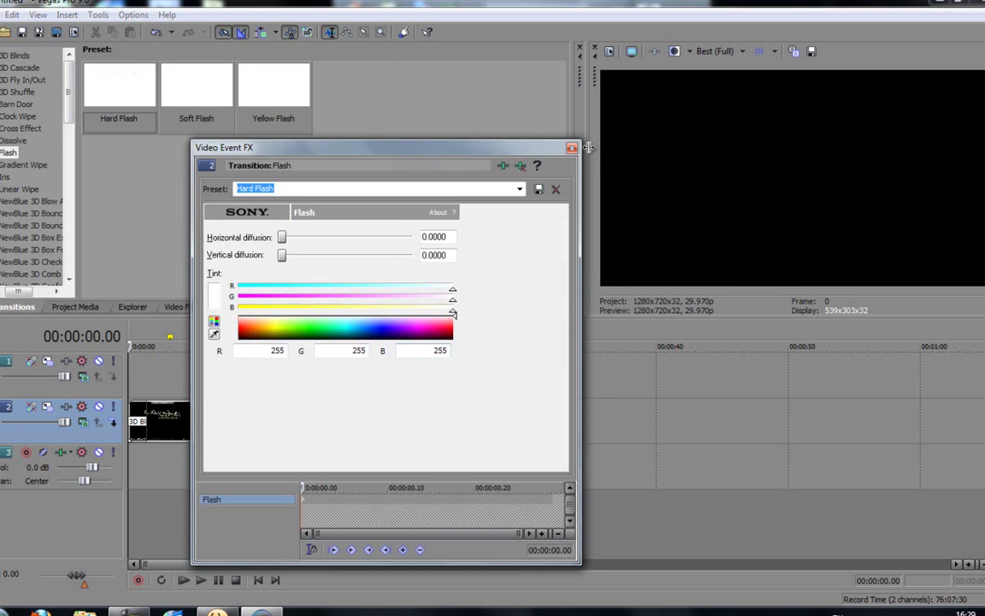
click(571, 147)
Play through the flash at 20 seconds, switching preview quality to Automatic
click(394, 345)
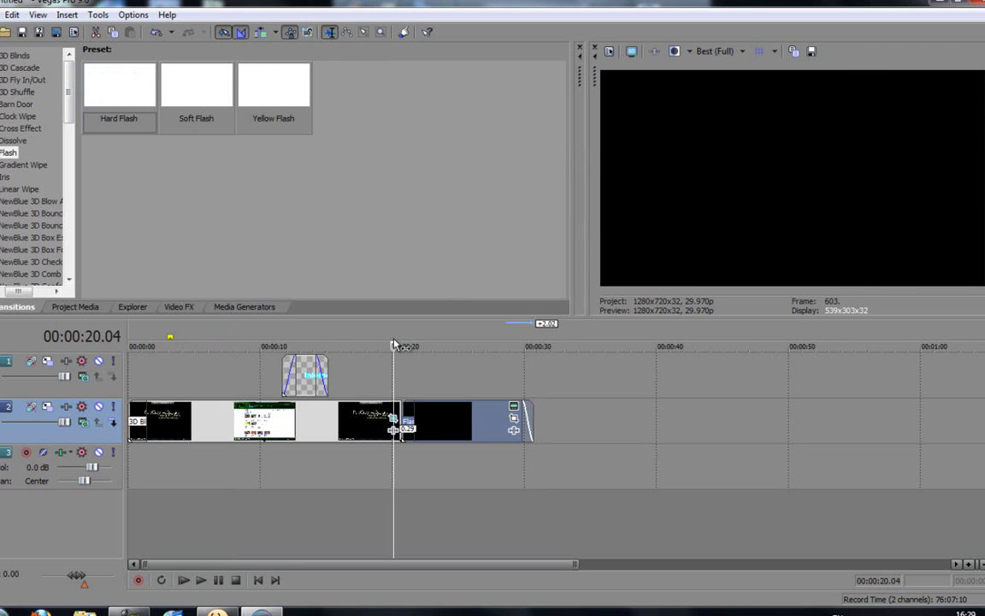
key(space)
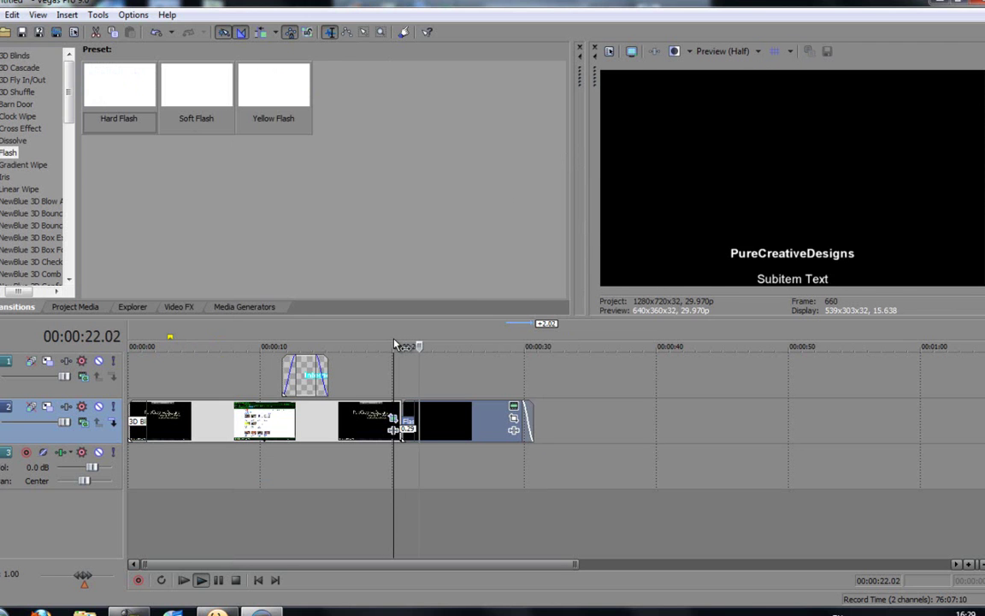
key(space)
click(723, 52)
click(752, 109)
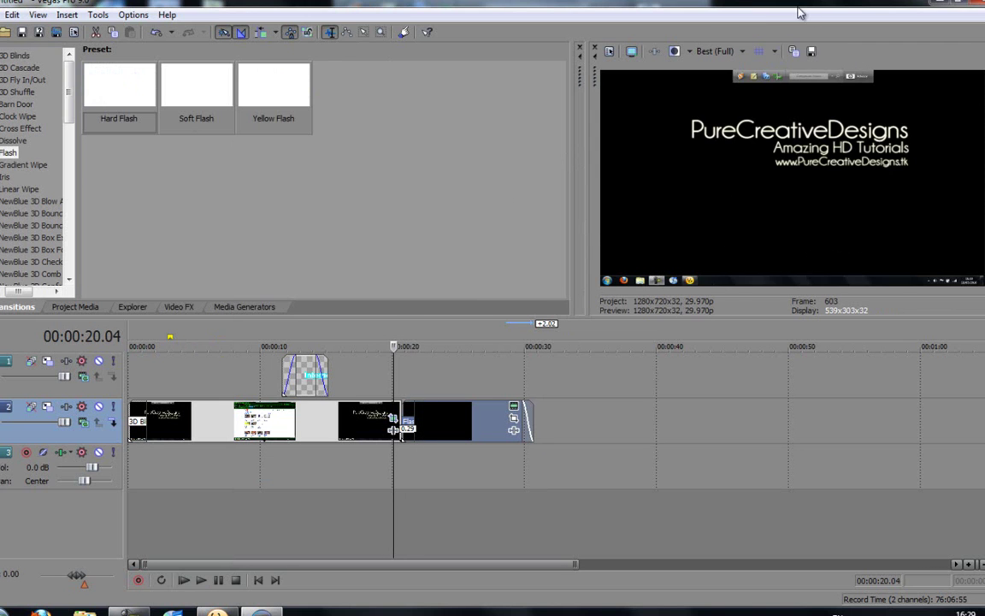
click(717, 52)
mouse_move(729, 82)
click(804, 82)
key(space)
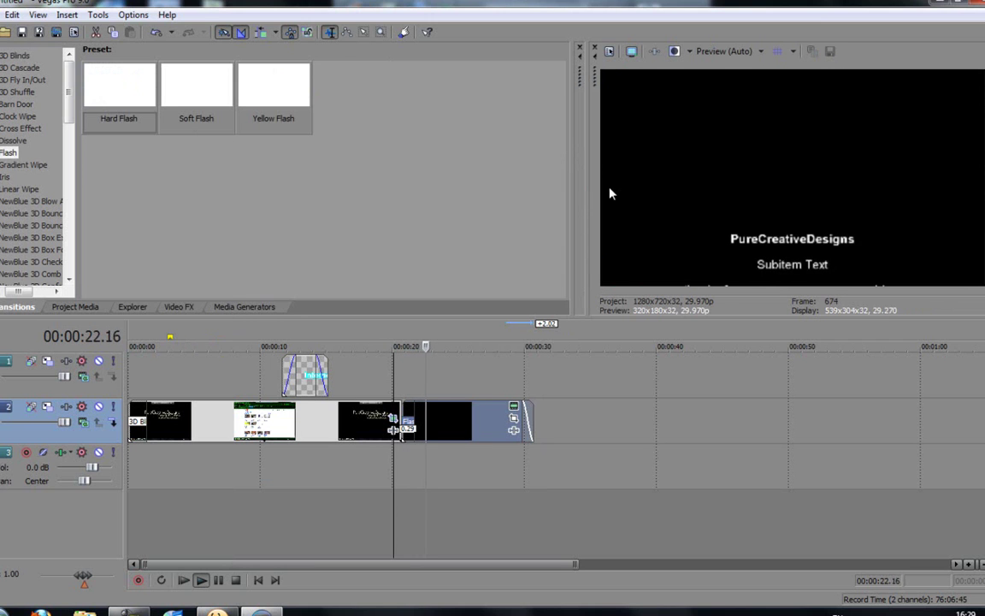
key(space)
Rewind to the project start and browse the Video FX list to its Add Noise presets
click(130, 383)
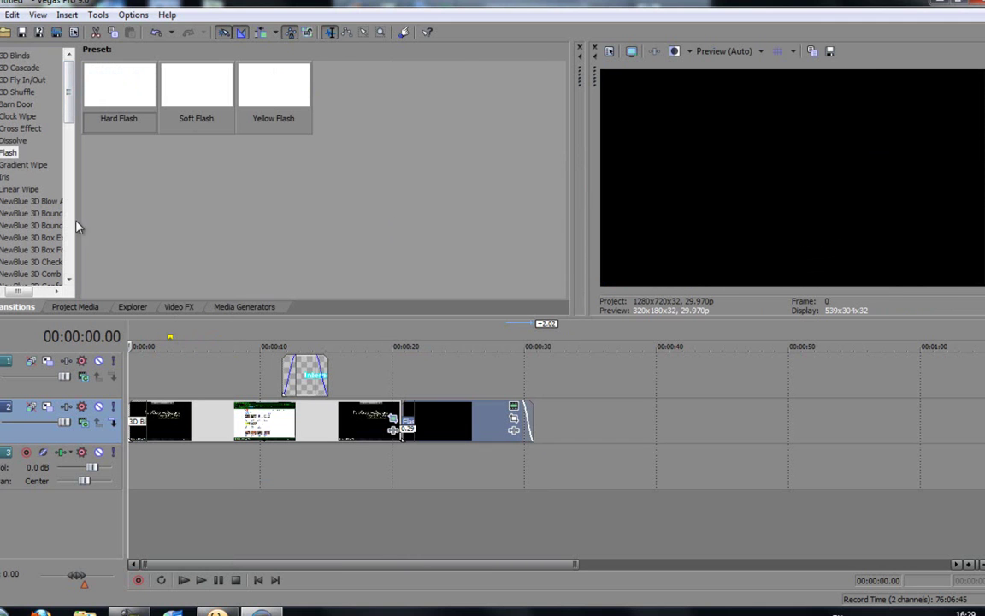
click(177, 307)
mouse_move(64, 77)
mouse_down()
mouse_move(77, 109)
mouse_move(89, 101)
mouse_move(78, 119)
mouse_move(70, 108)
mouse_move(81, 70)
mouse_up()
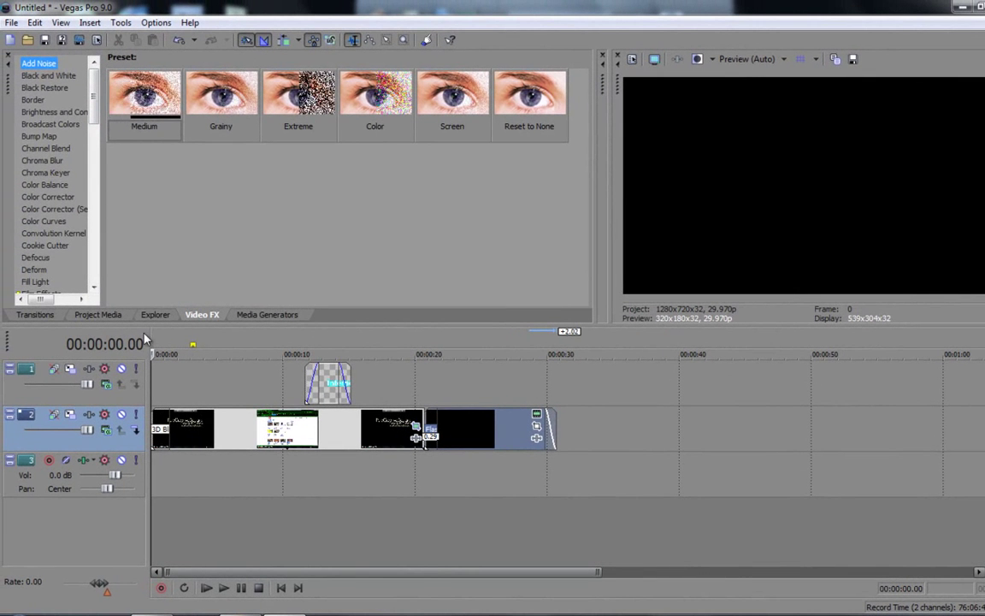
click(11, 22)
Render the project to test.wmv on the Desktop with the youtube HD =) WMV template
click(59, 129)
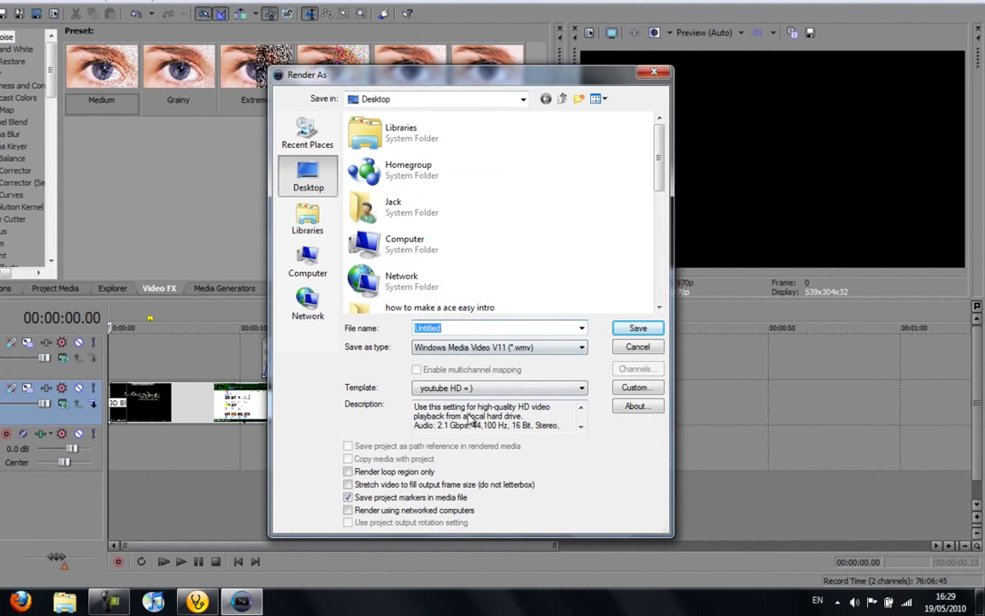
click(476, 389)
click(477, 392)
click(476, 392)
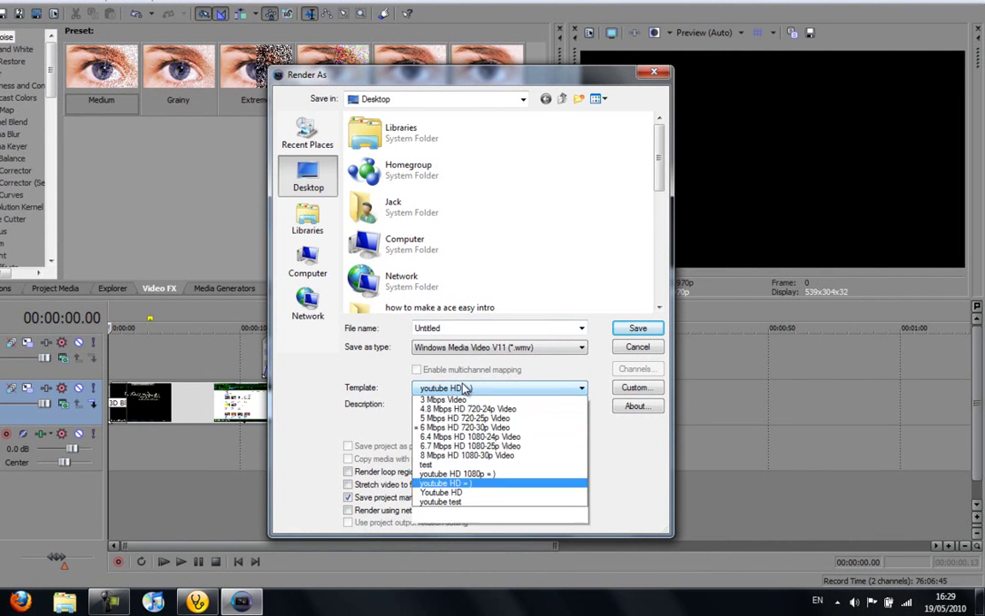
click(525, 363)
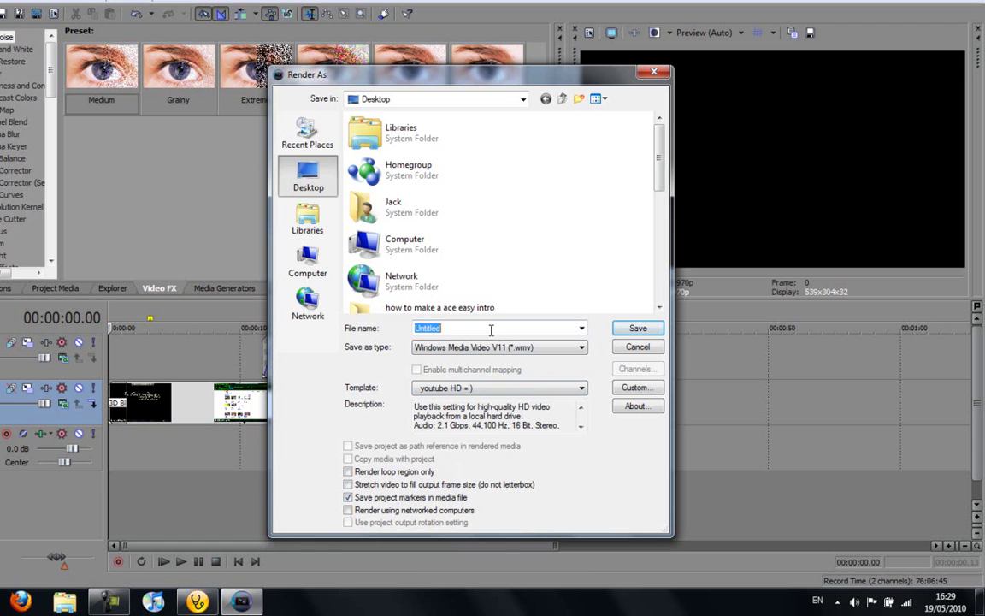
text(test)
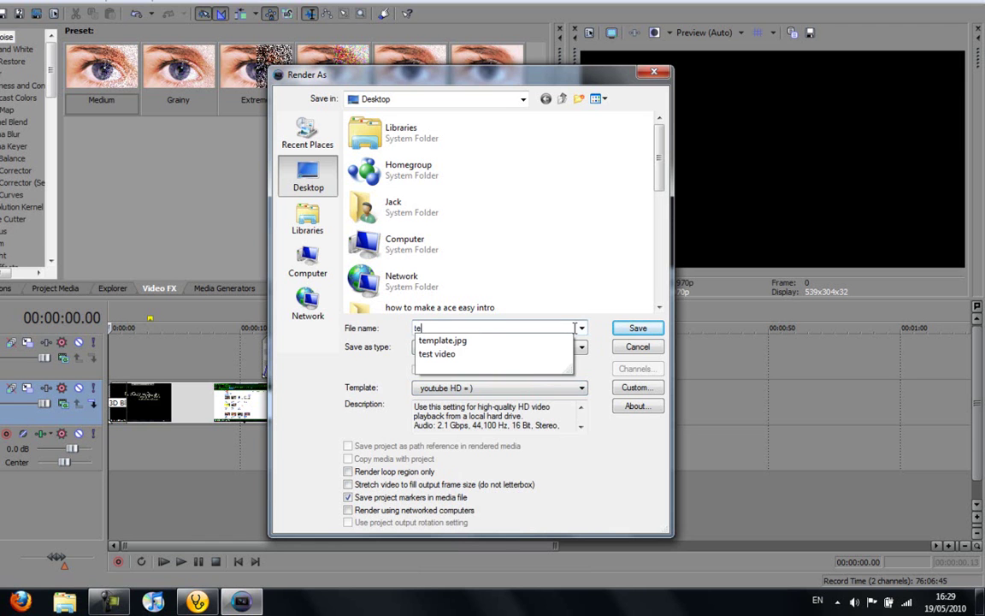
click(643, 329)
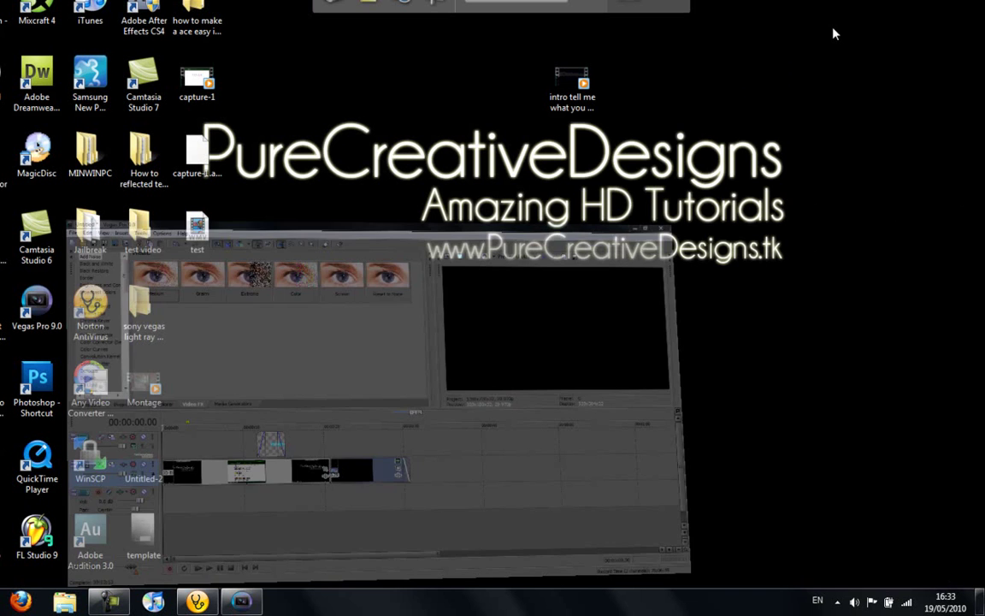
Reveal the desktop and select the rendered test video file
key(super+d)
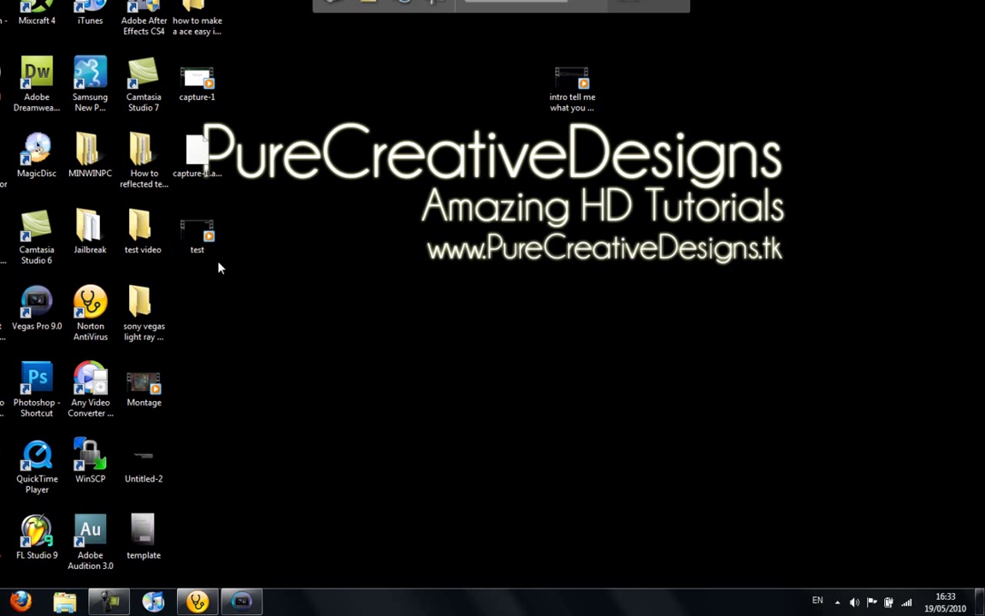
click(205, 231)
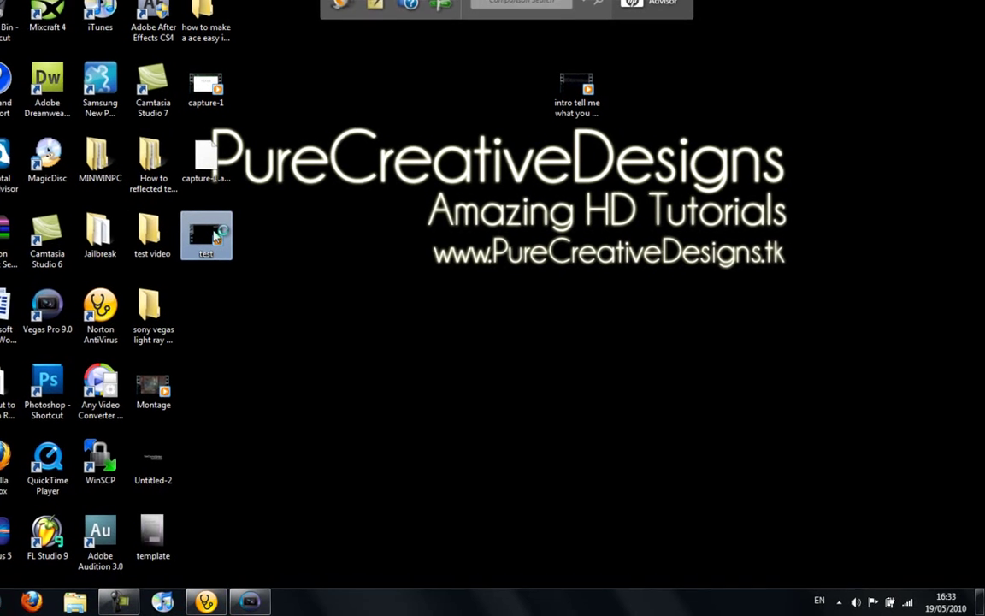
Play test.wmv in Windows Media Player through the zoom, logo and credit roll
double_click(206, 231)
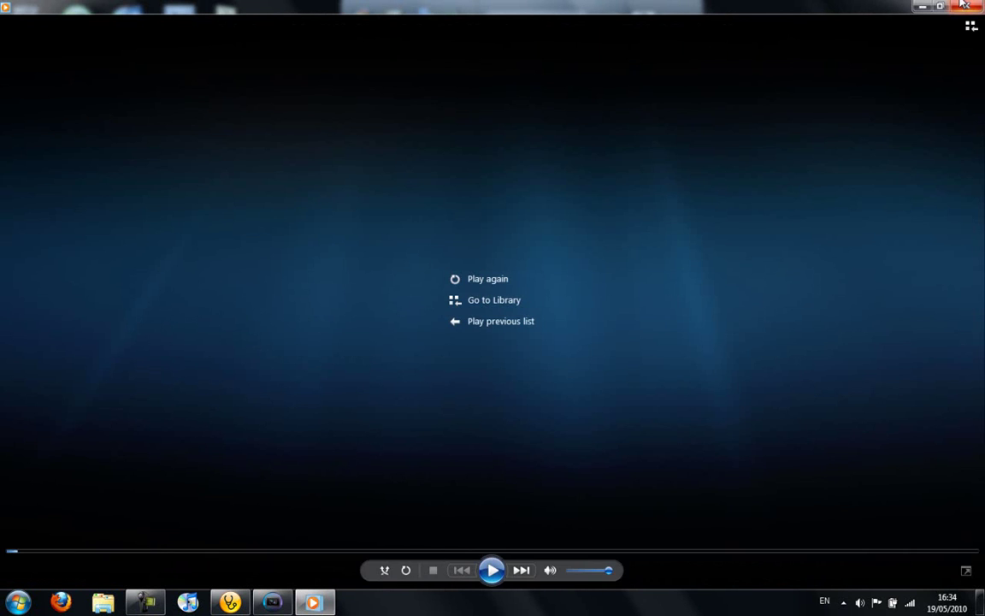
Close Windows Media Player to return to the finished Vegas Pro project
click(962, 5)
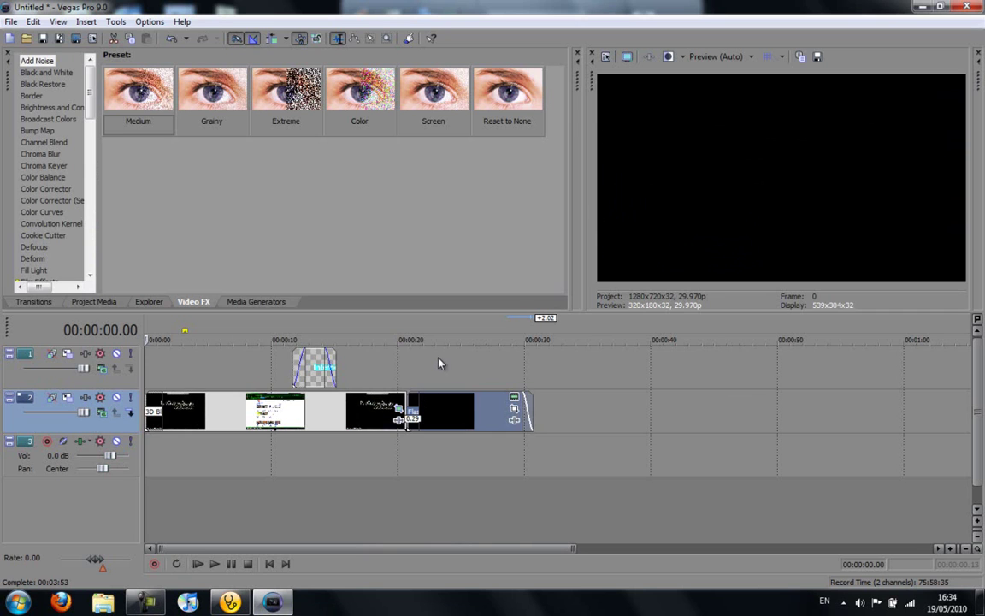